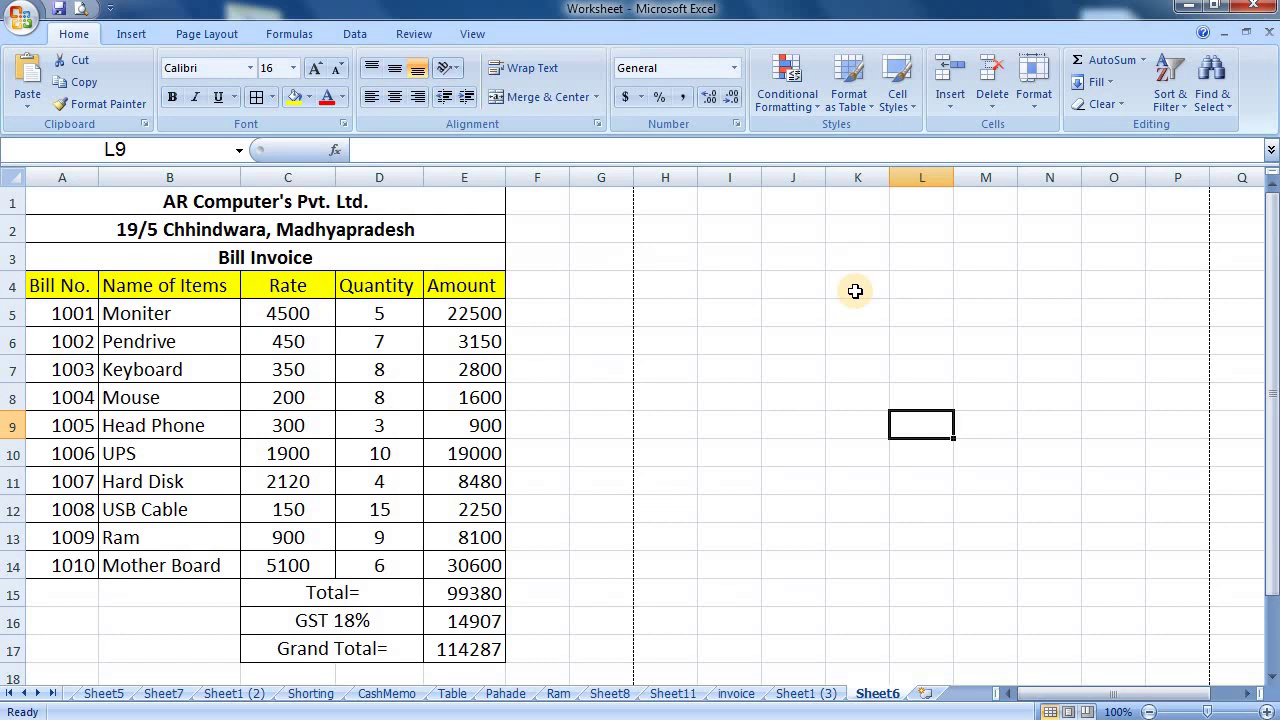
Step: Start a fresh blank workbook with Ctrl+N
key("ctrl+n")
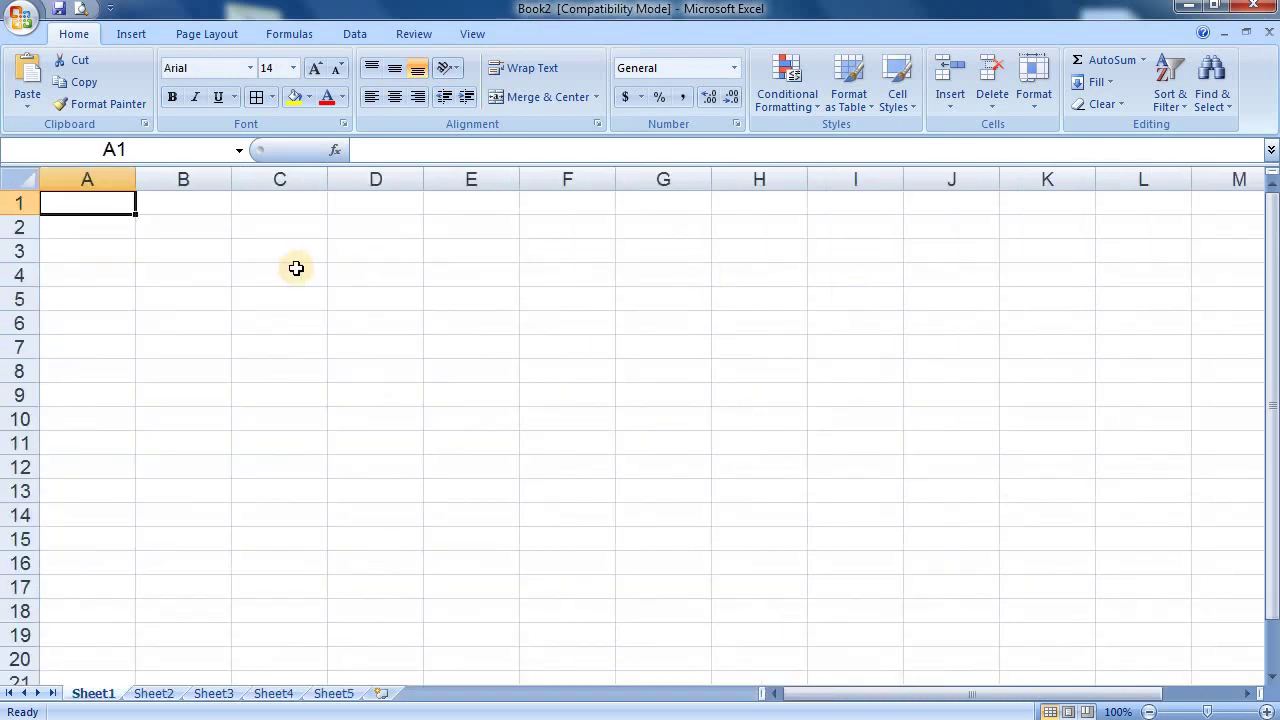
Step: Merge and centre A1:E1 and enter the company name AR Computer's PVT. LTD
left_click_drag(86, 204, 456, 203)
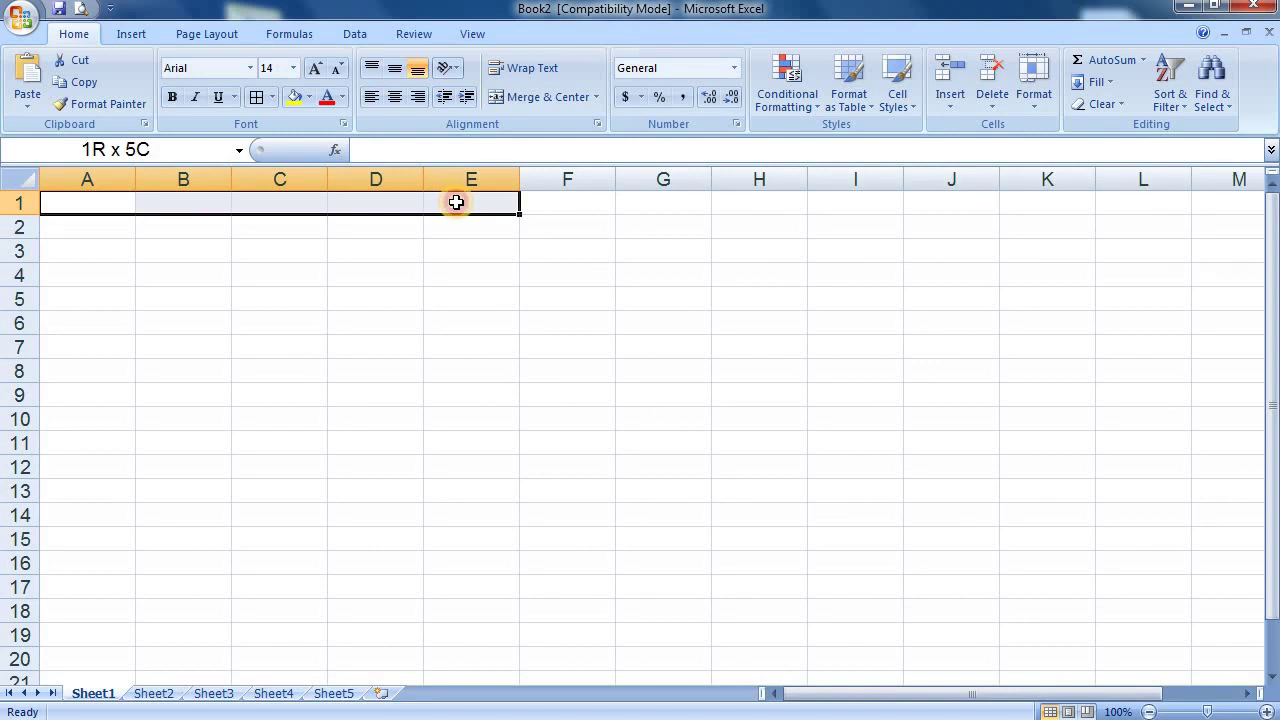
left_click(521, 99)
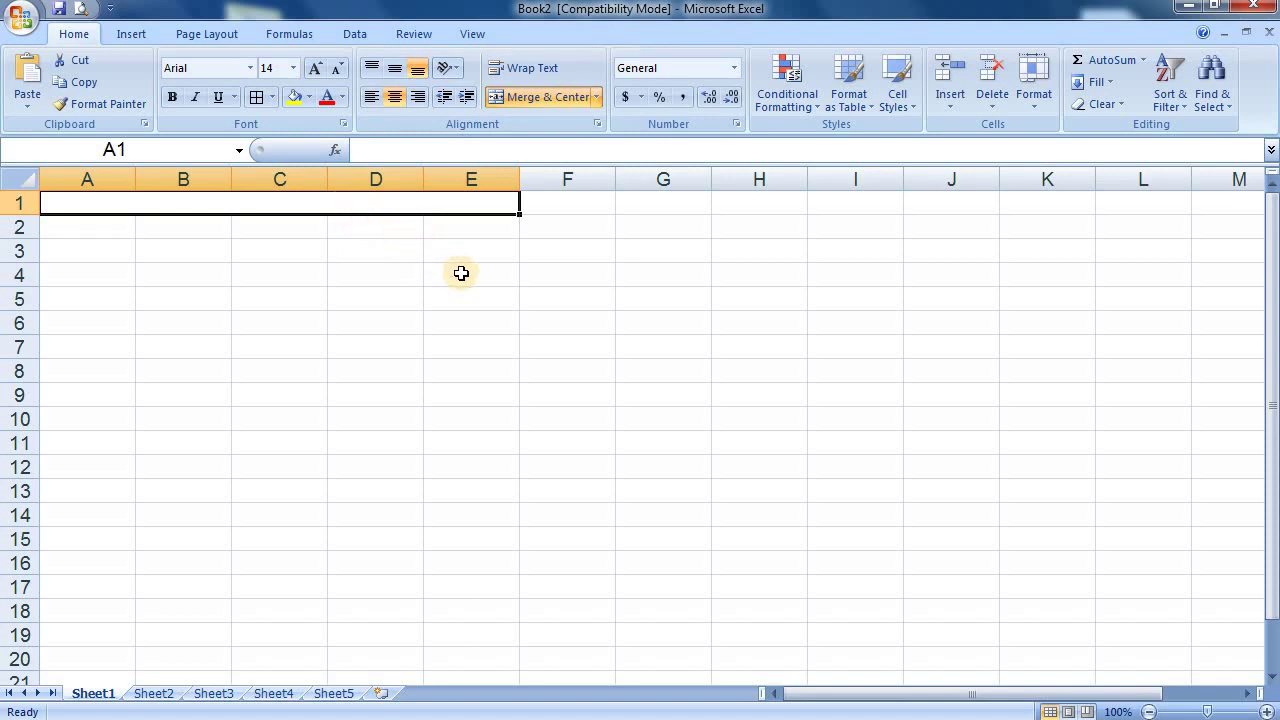
type("AR Computer's PVT. LTD.")
key("Return")
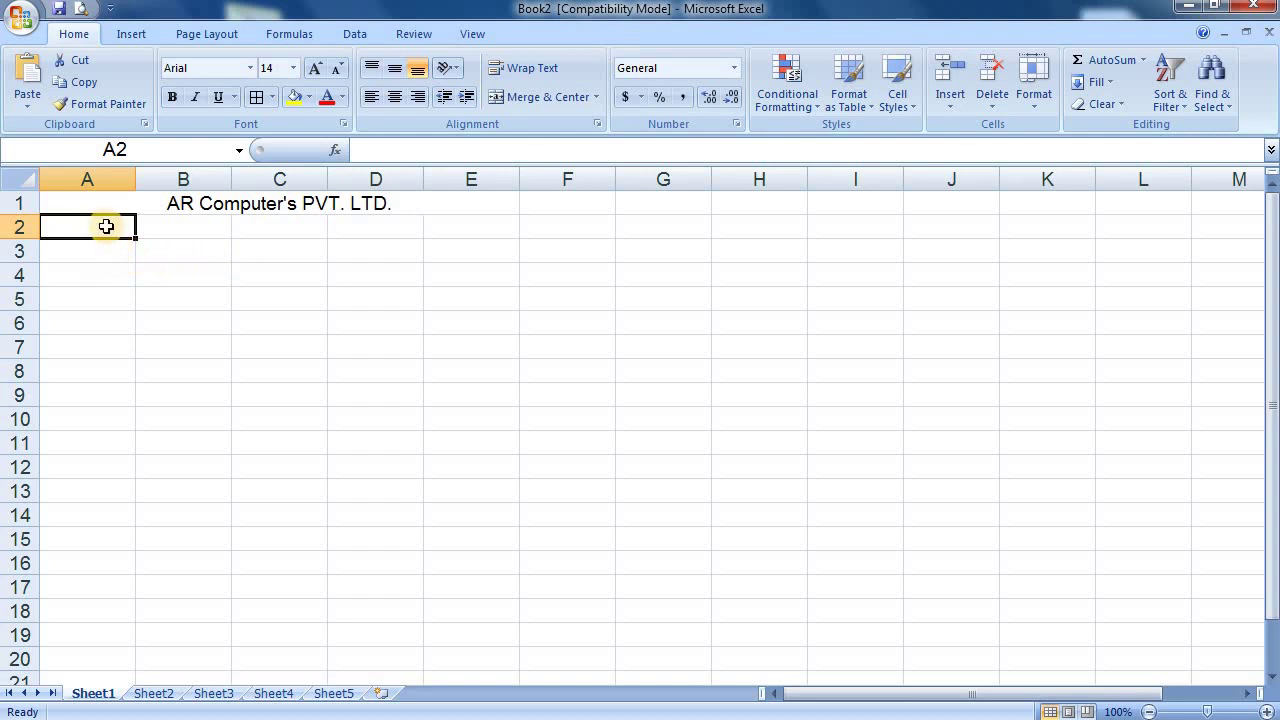
Step: Merge and centre A2:E2 and enter the company's address
left_click_drag(106, 226, 500, 227)
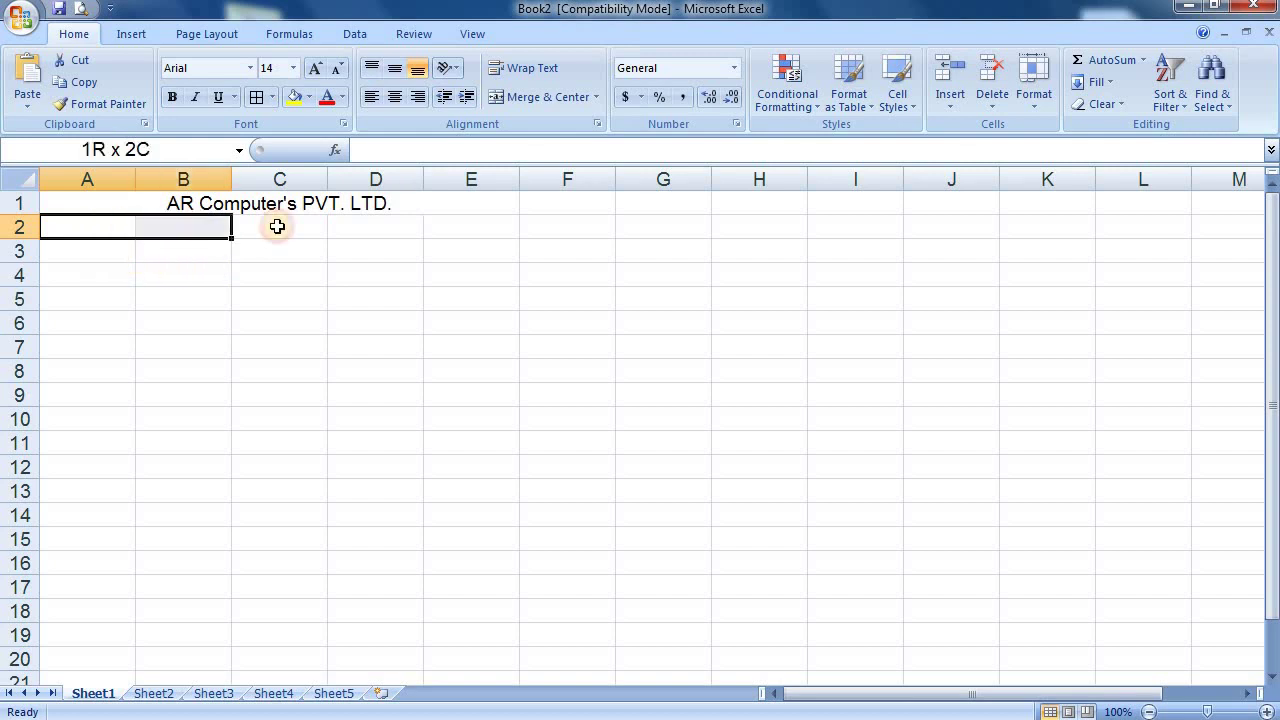
left_click(538, 96)
type("19/5 Chhindwara, MadhyaPrade")
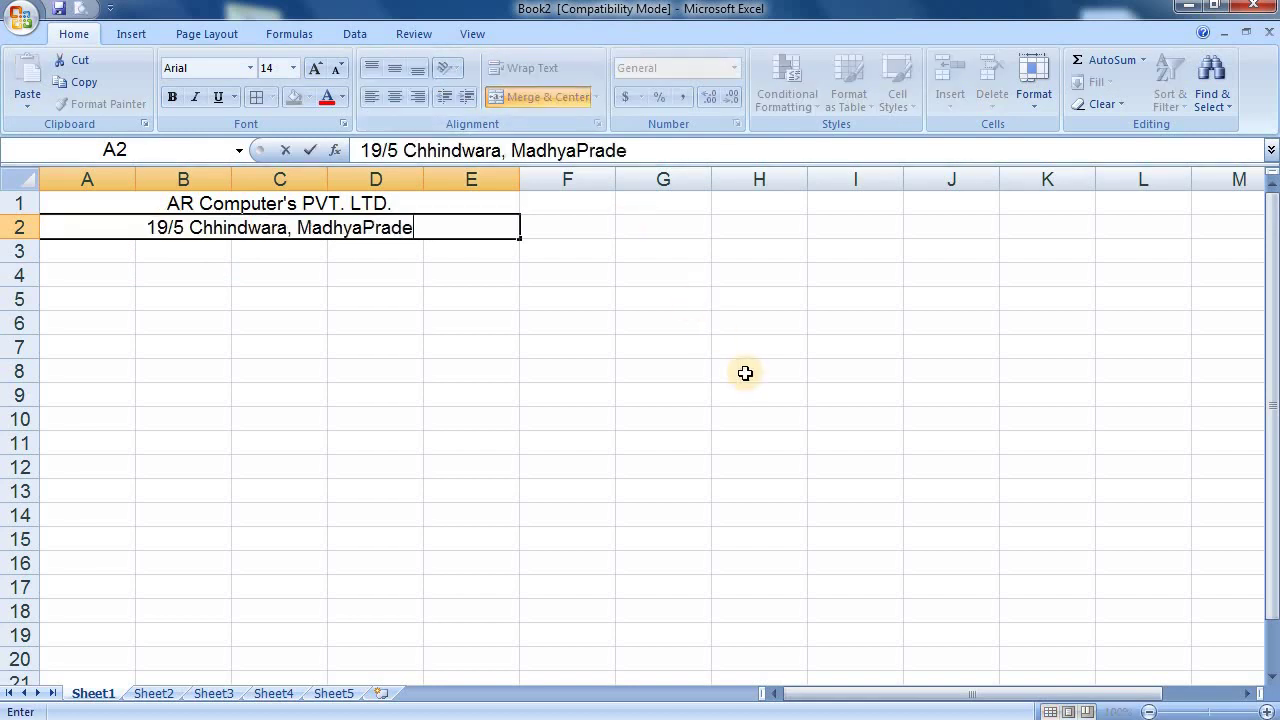
type("sh")
key("Return")
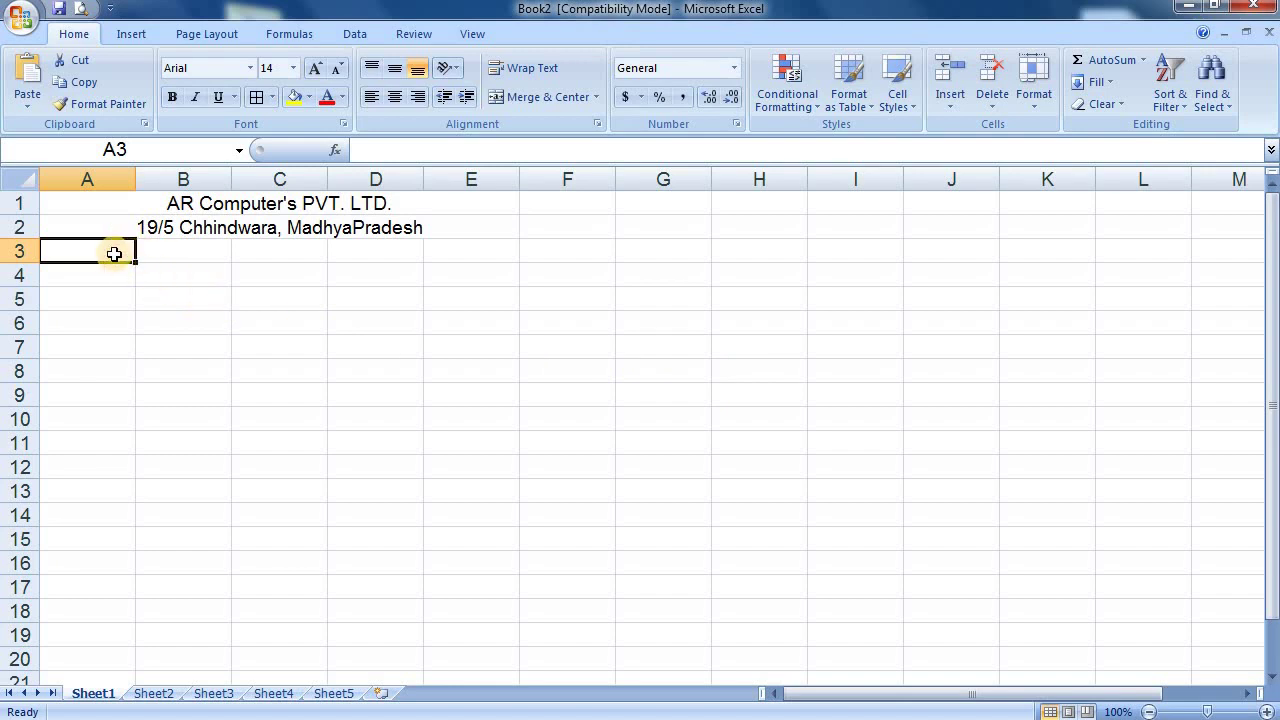
Step: Merge and centre A3:E3 with the title 'Bill Invoice'
left_click_drag(114, 253, 480, 250)
left_click(541, 97)
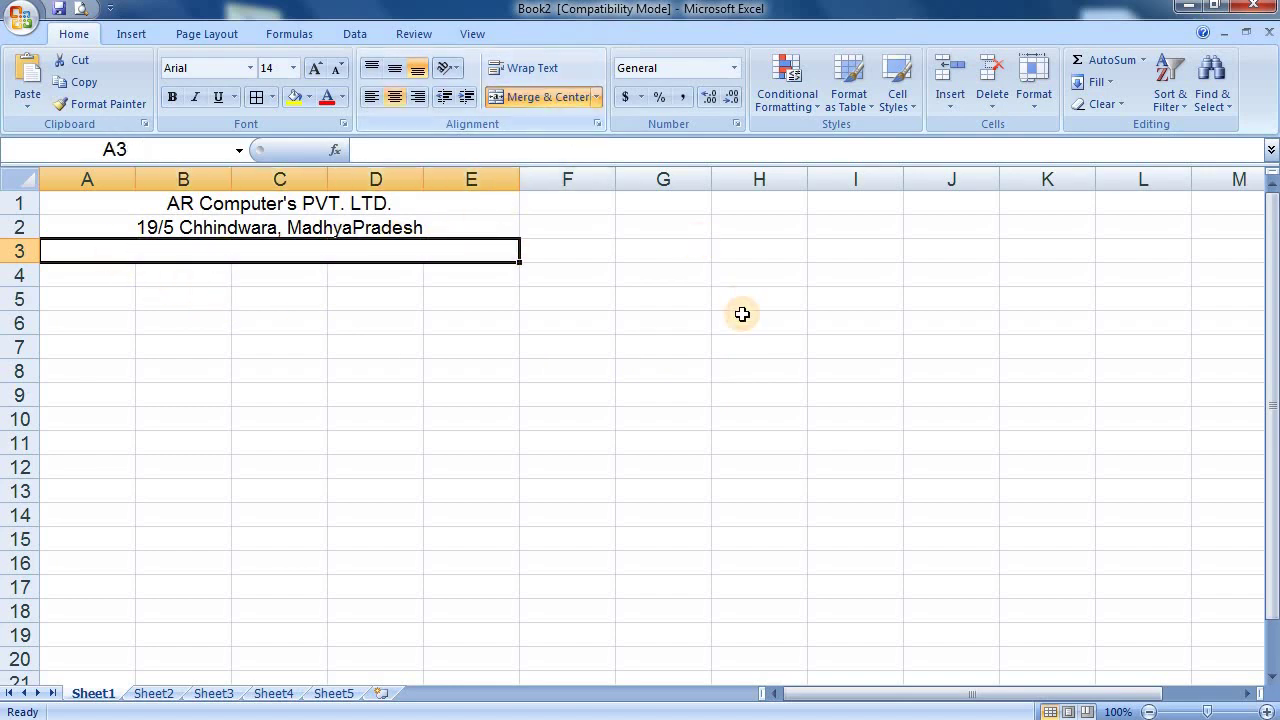
type("Bill Invoice")
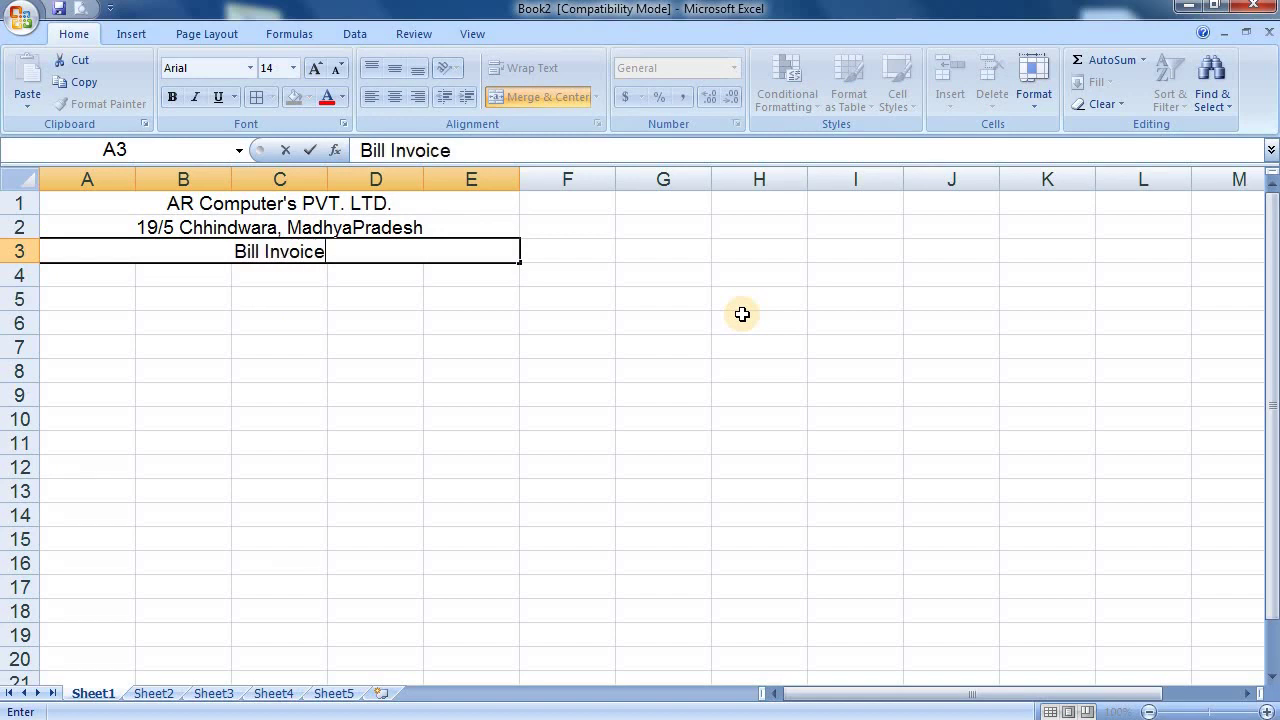
key("Return")
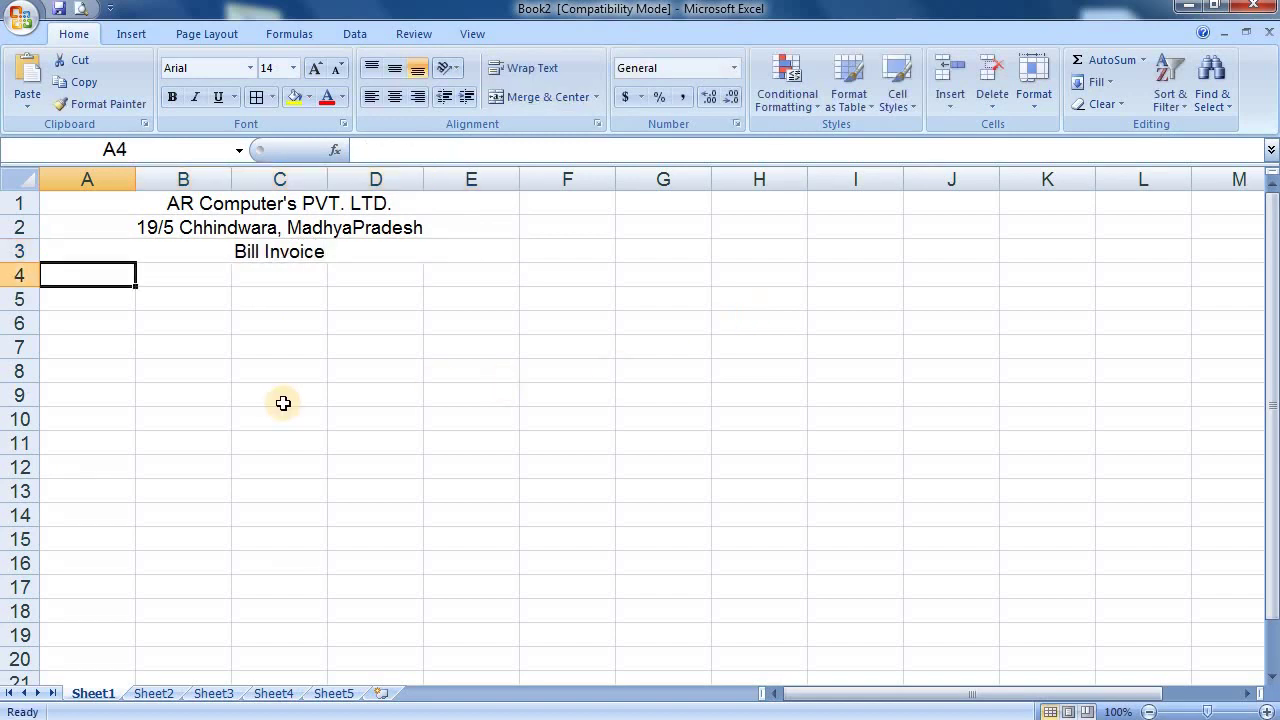
Step: Apply All Borders to the invoice table range A4:E13
left_click_drag(79, 273, 440, 482)
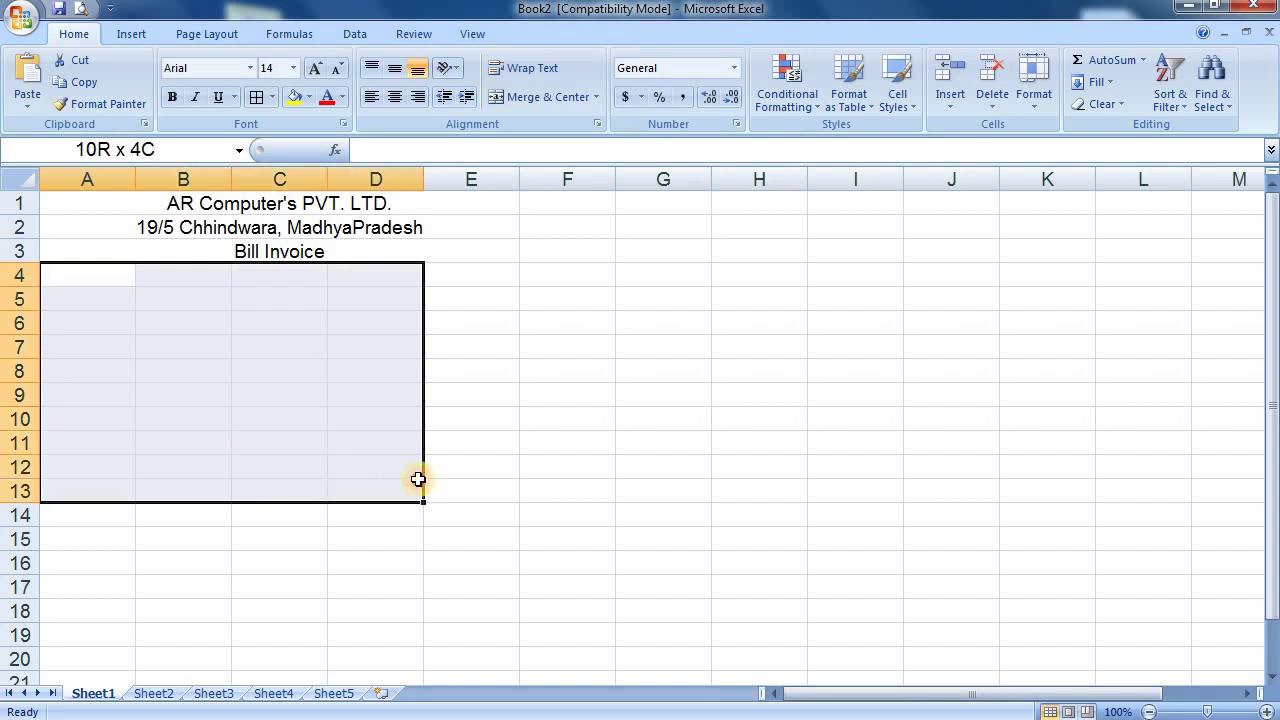
left_click(257, 97)
left_click(635, 366)
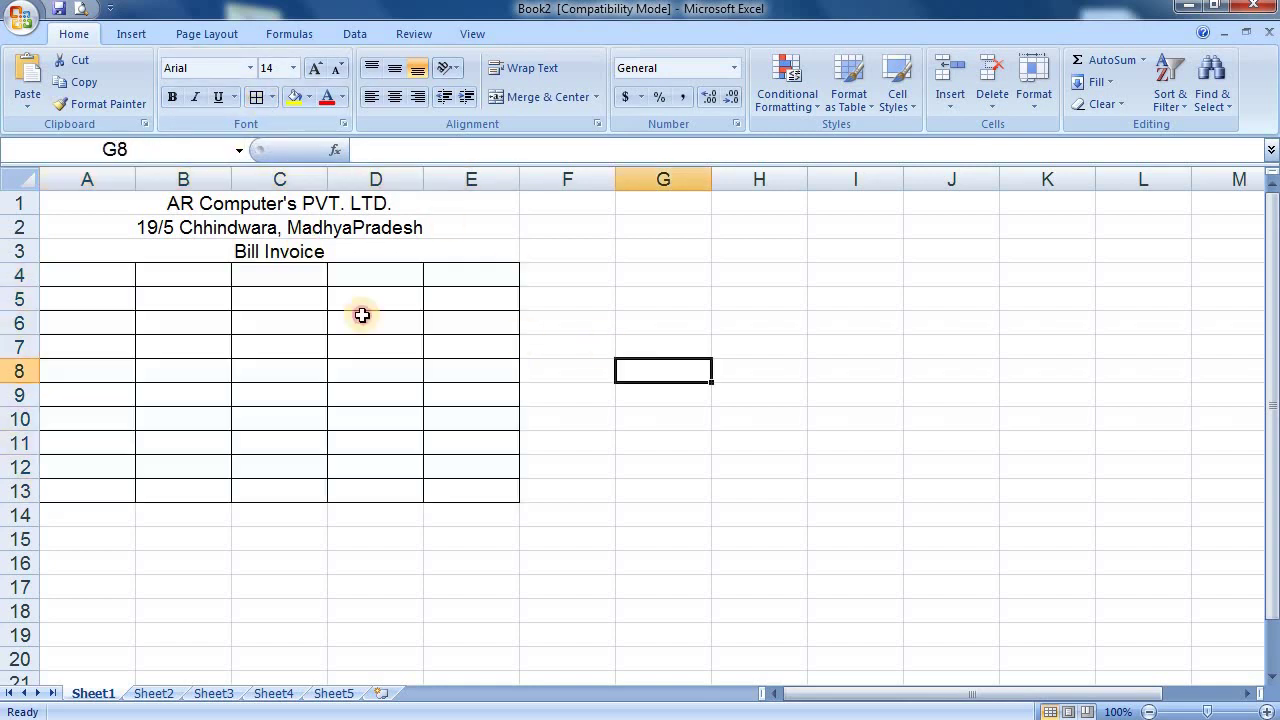
left_click(88, 275)
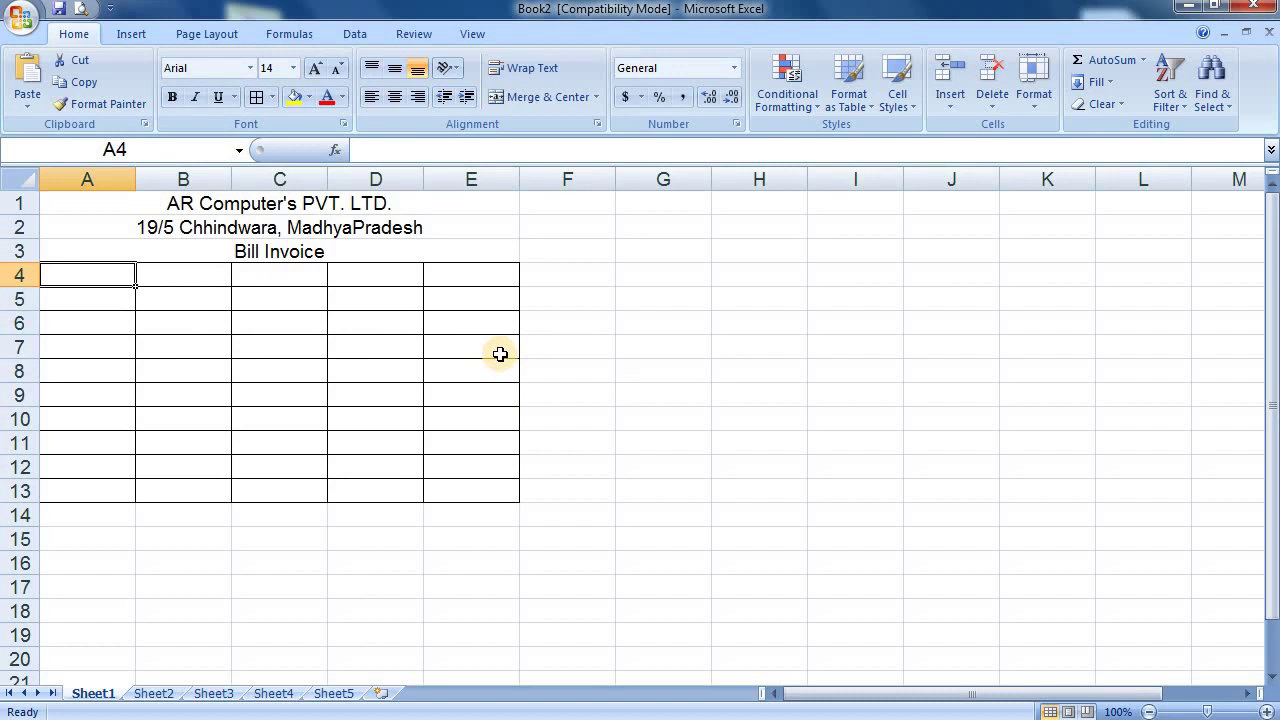
Step: Enter headers Bill No., Name of Items, Rate, Quantity, Amount in row 4, widening column B
type("Bill ")
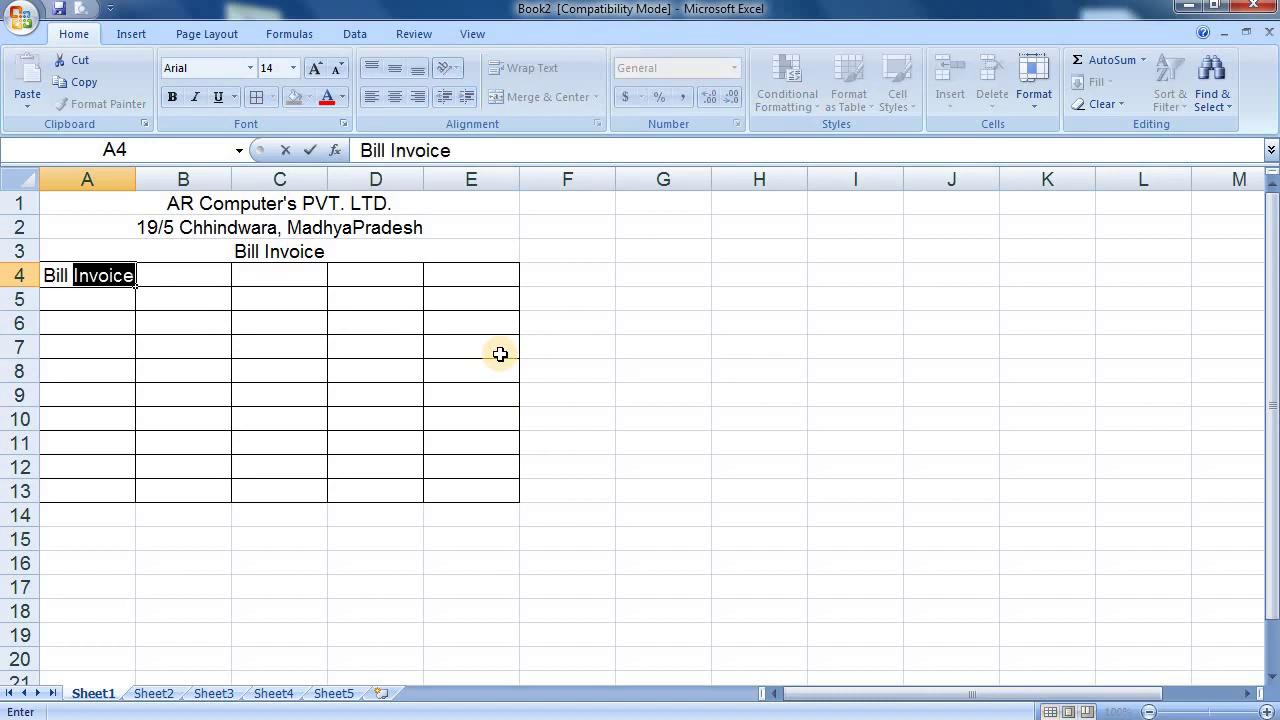
type("No.")
key("Tab")
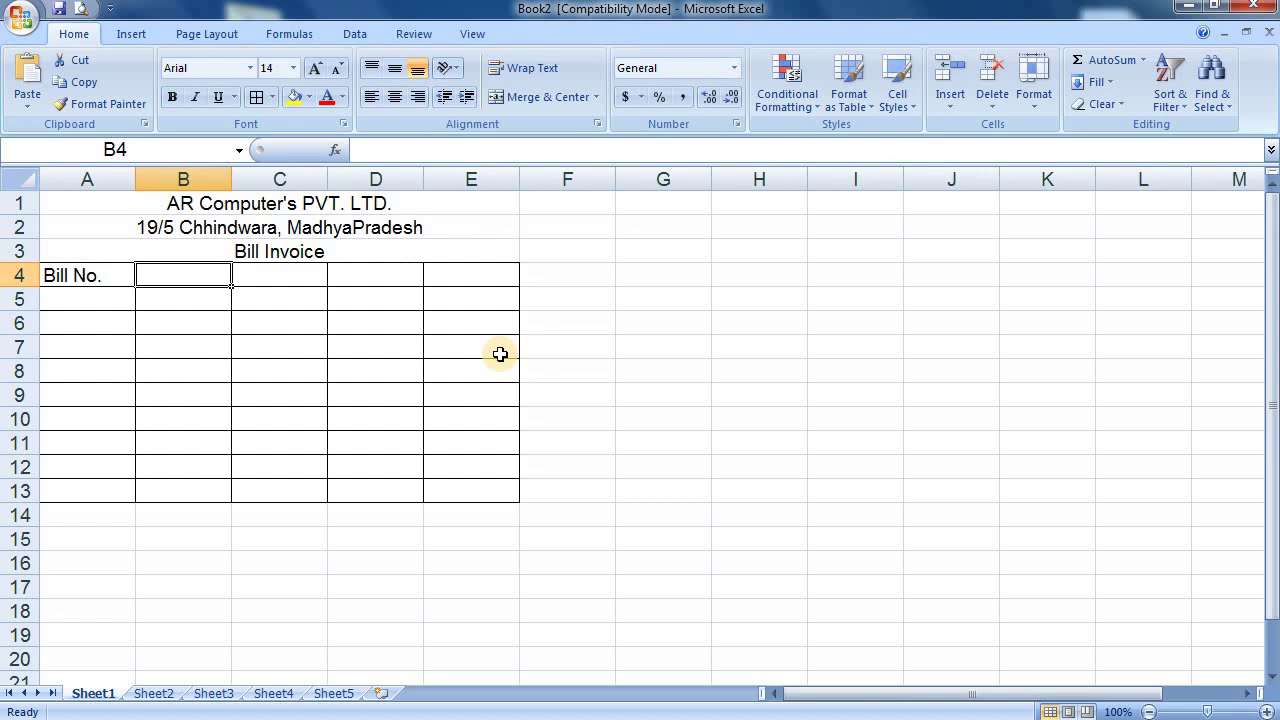
type("Name of Items")
key("Tab")
left_click_drag(231, 189, 276, 189)
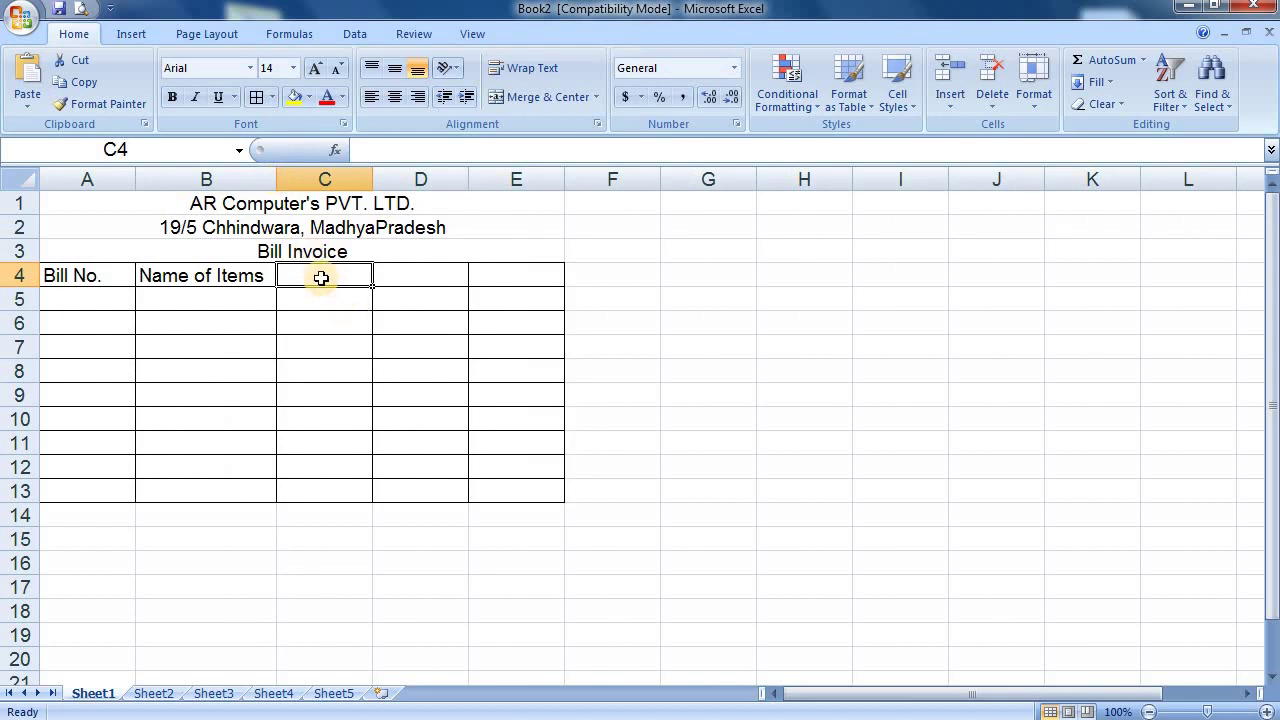
type("Rate")
key("Tab")
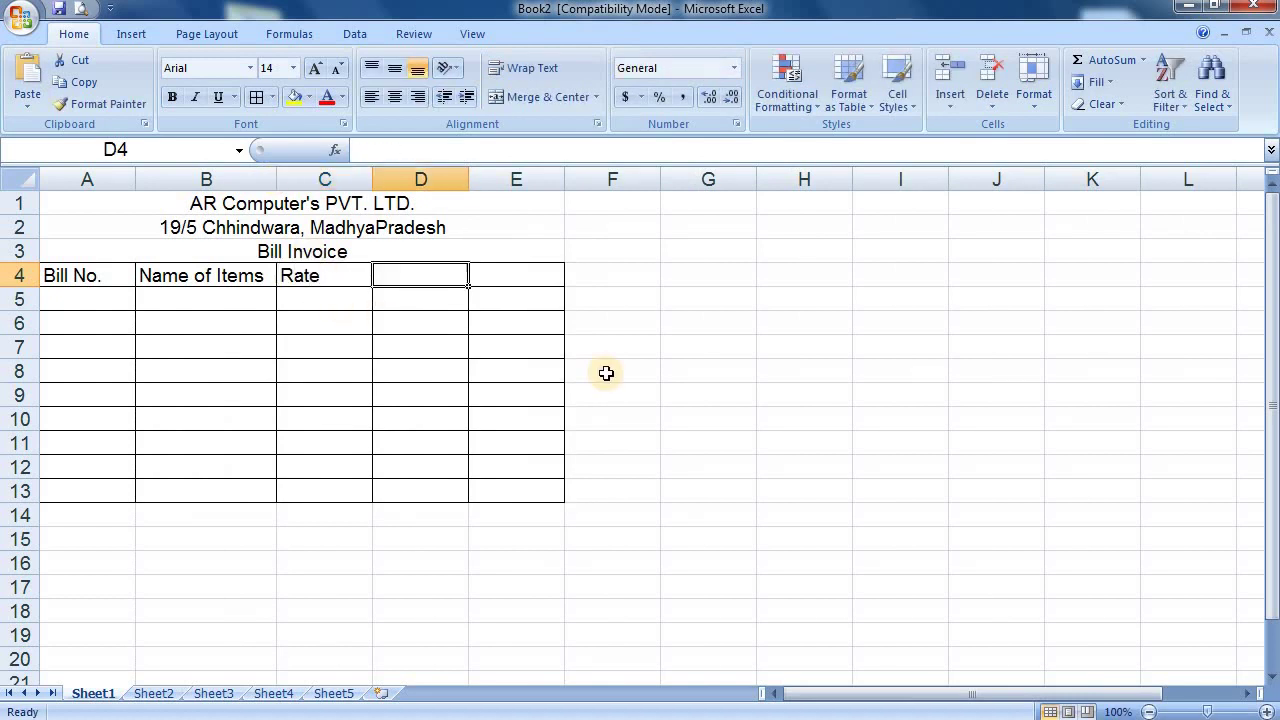
type("Quantity")
key("Tab")
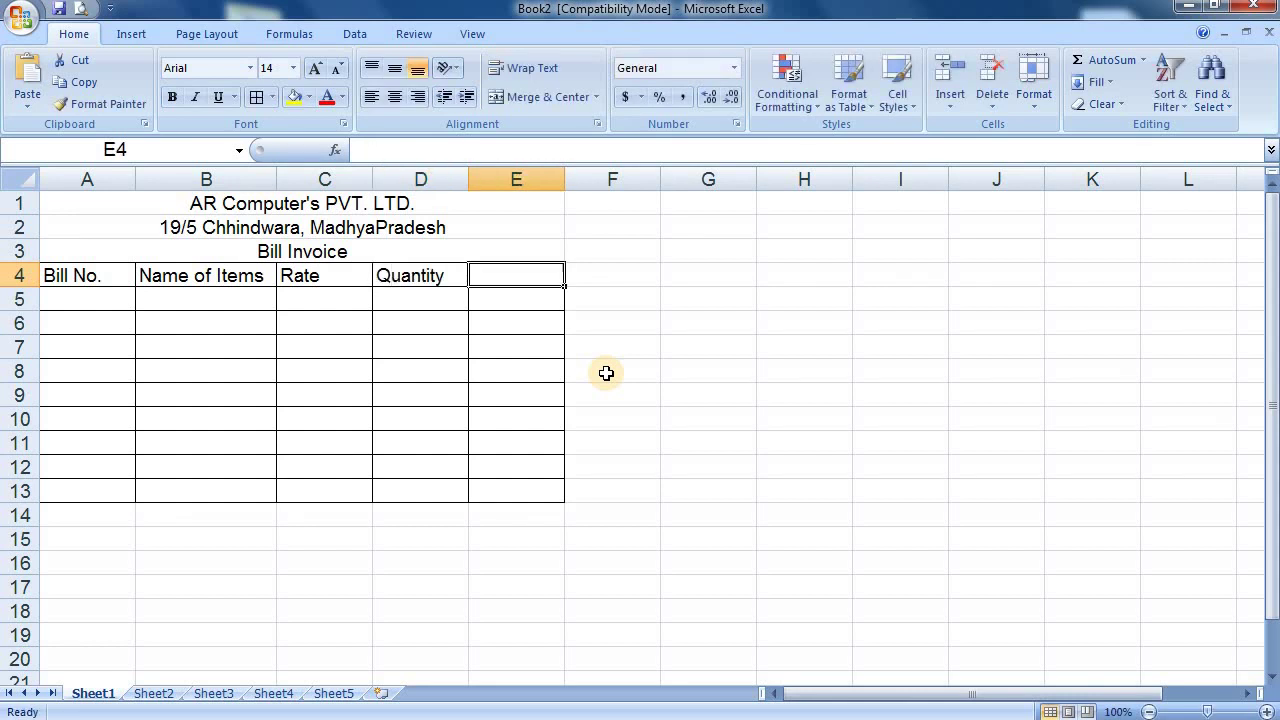
type("Amount")
key("Return")
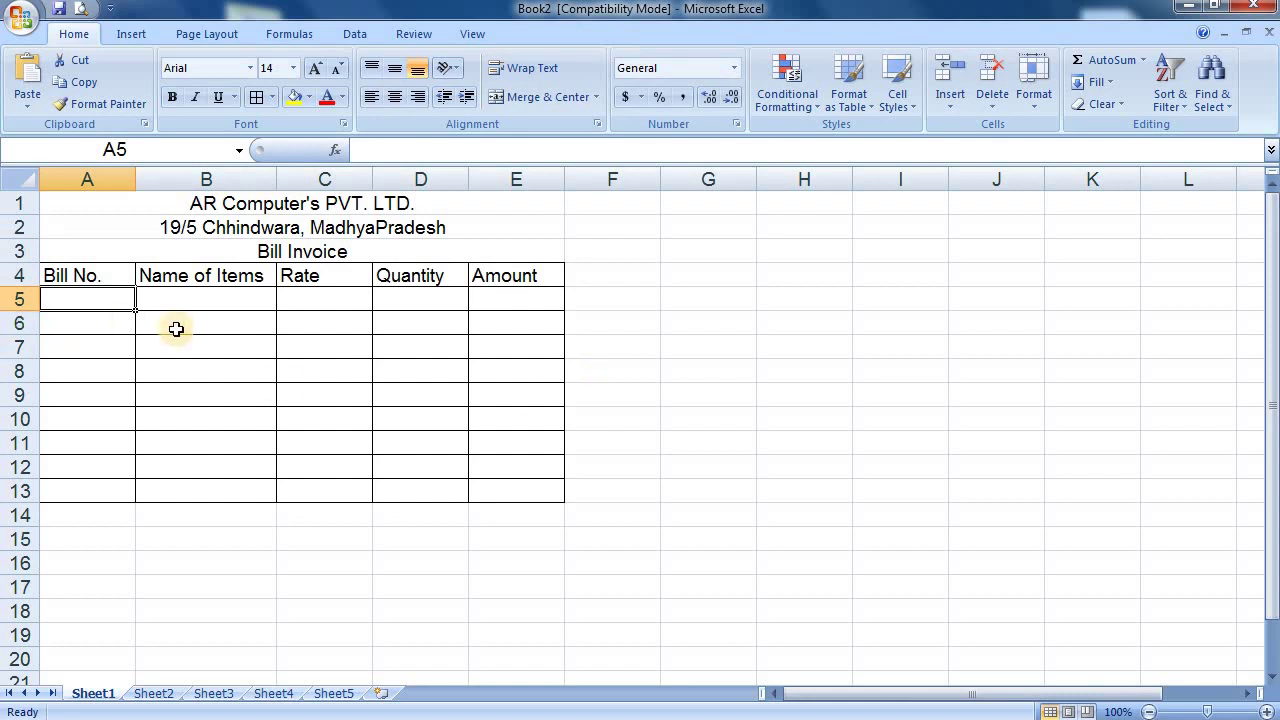
Step: Enter 1001 and 1002, then fill the series down to 1010 in A14
type("1001")
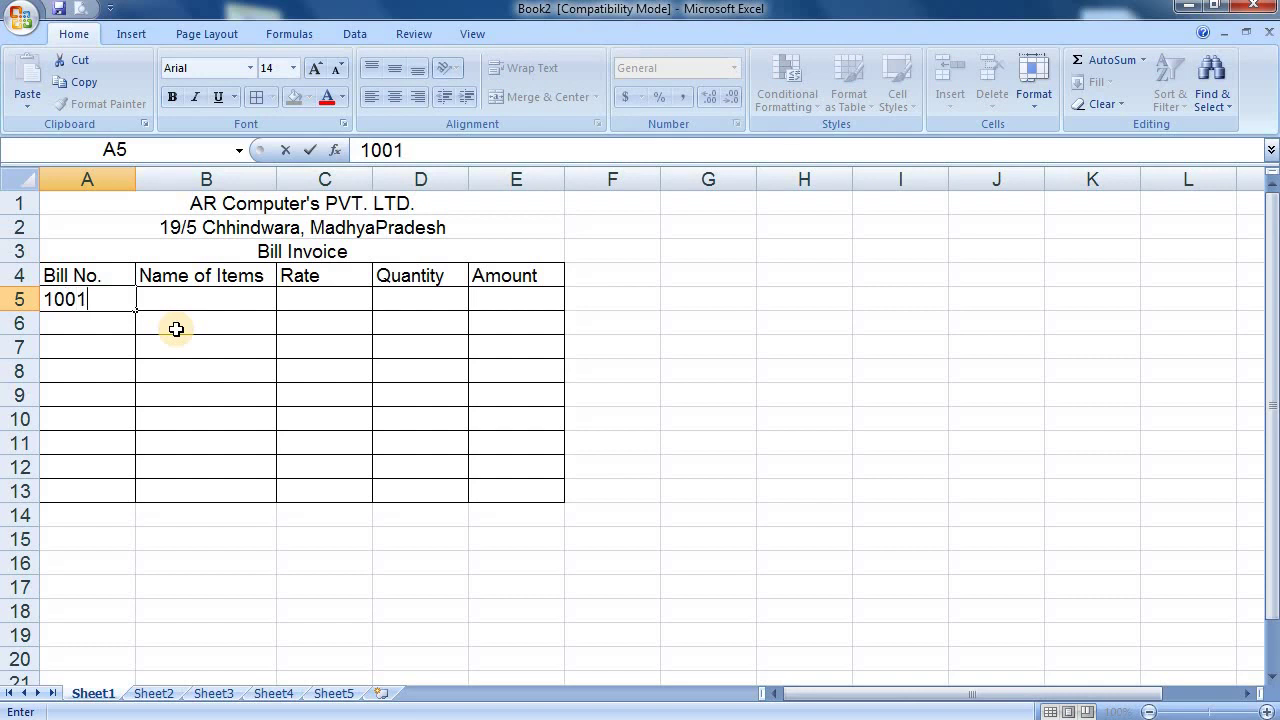
key("Return")
type("1002")
key("Return")
left_click_drag(112, 298, 128, 328)
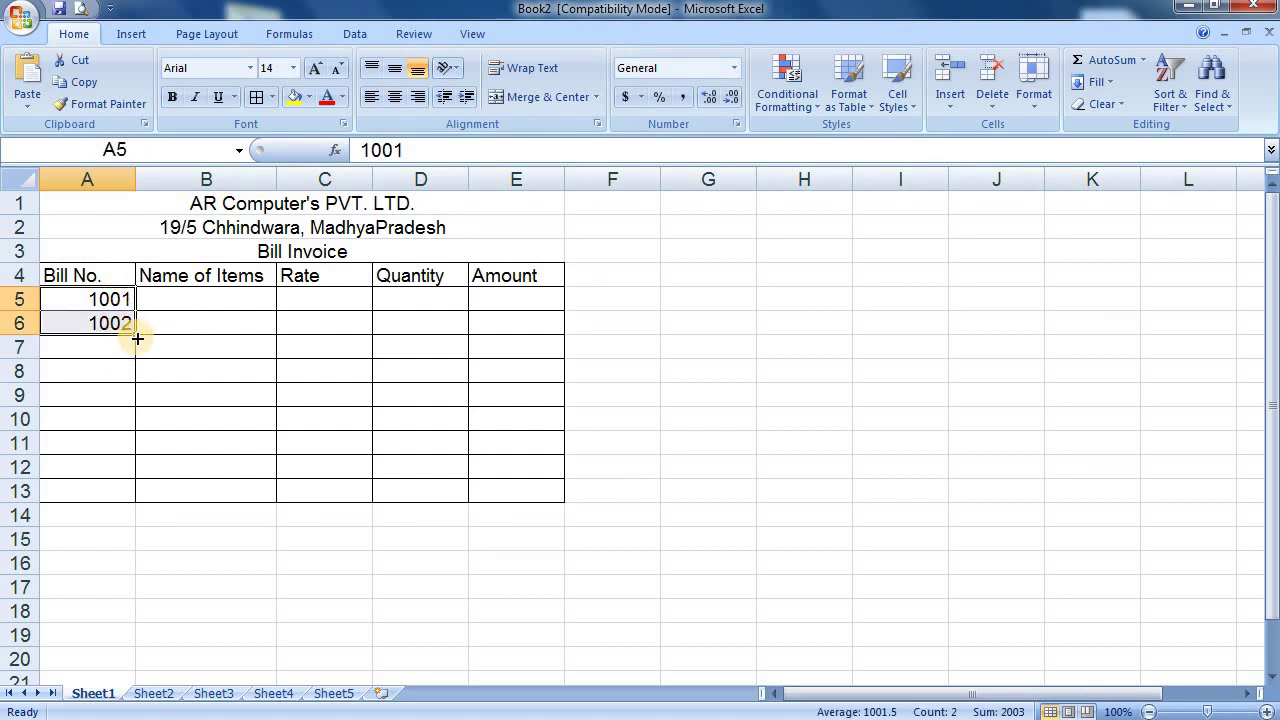
left_click_drag(137, 339, 140, 528)
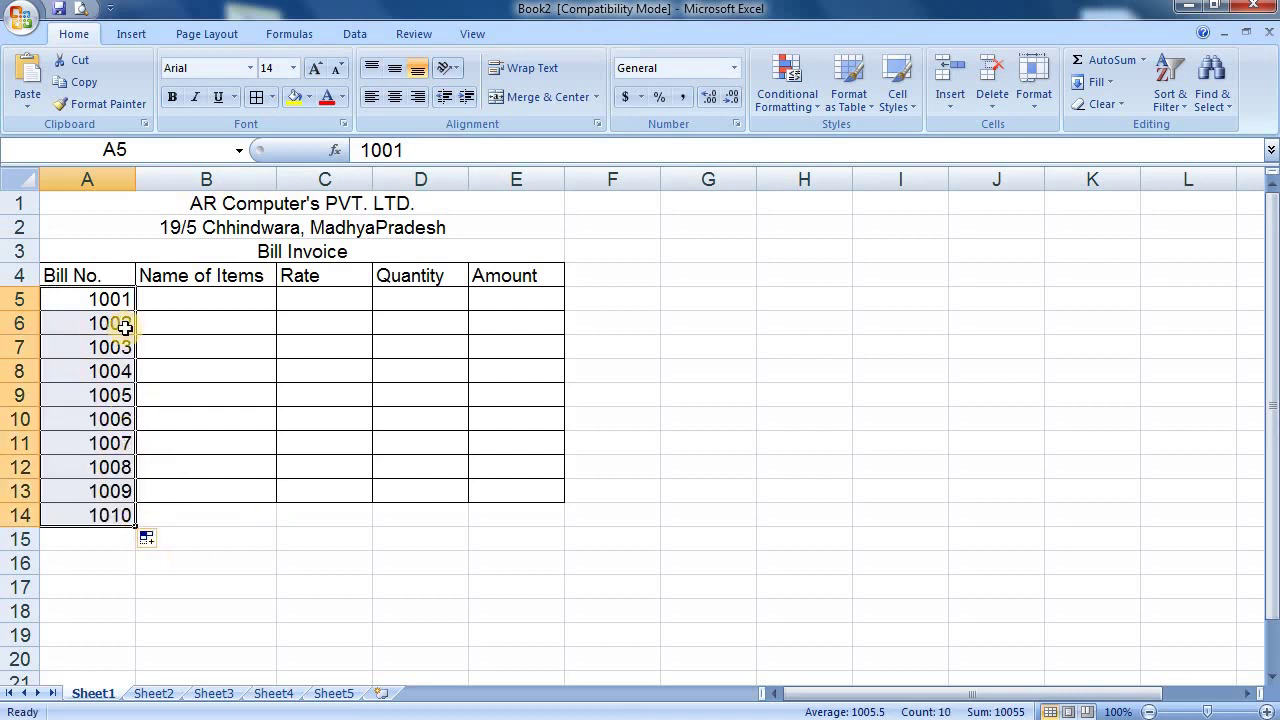
left_click(180, 510)
Step: Add borders to row A14:E14 and centre the bill numbers in column A
left_click_drag(72, 514, 510, 515)
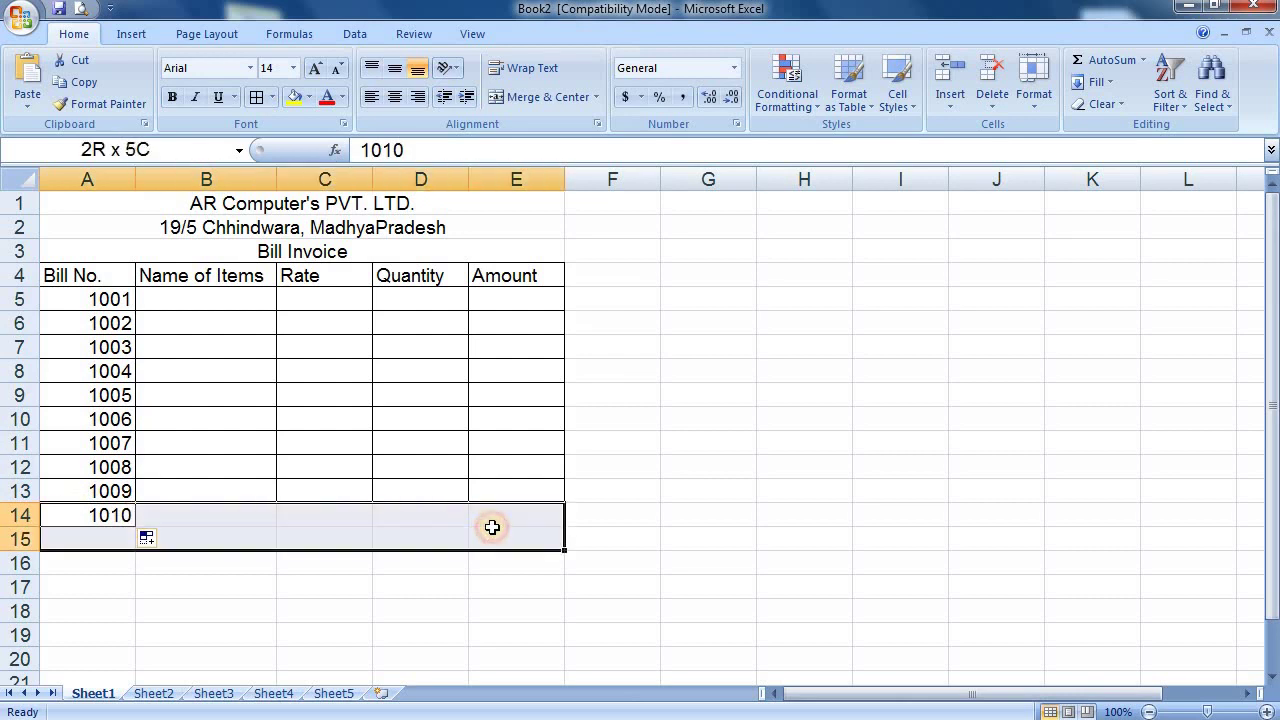
left_click(256, 97)
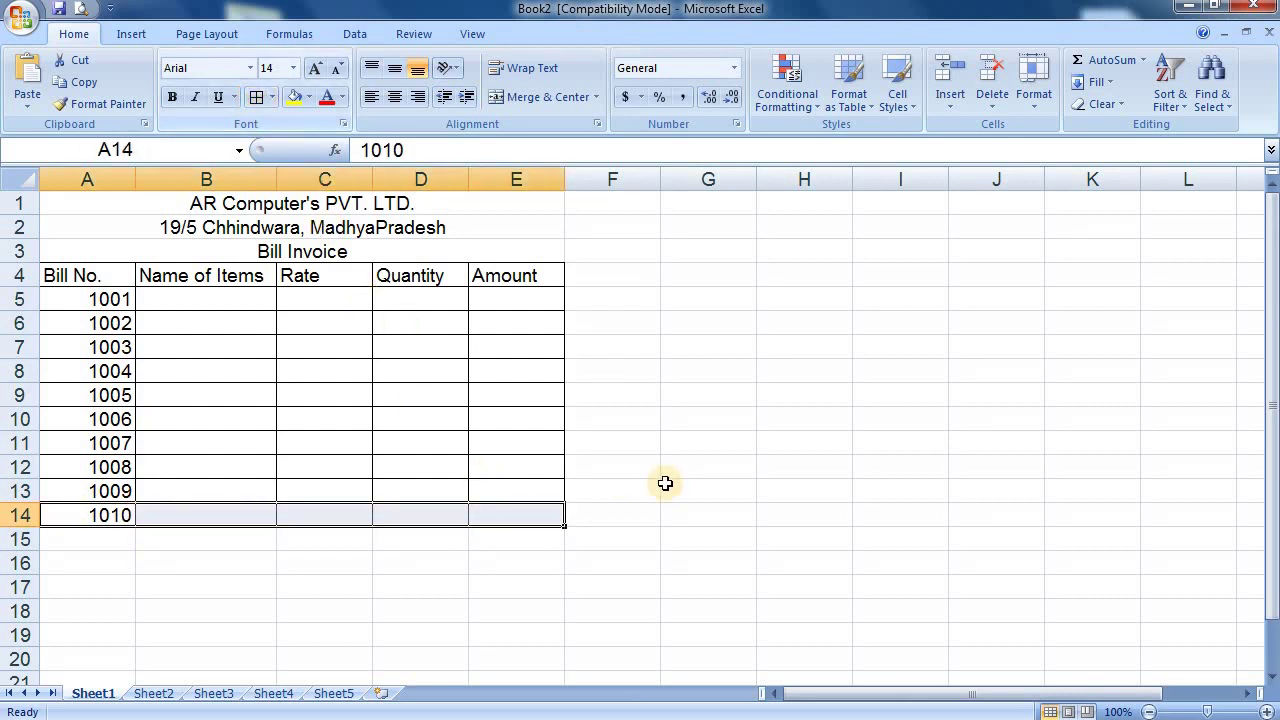
left_click(690, 438)
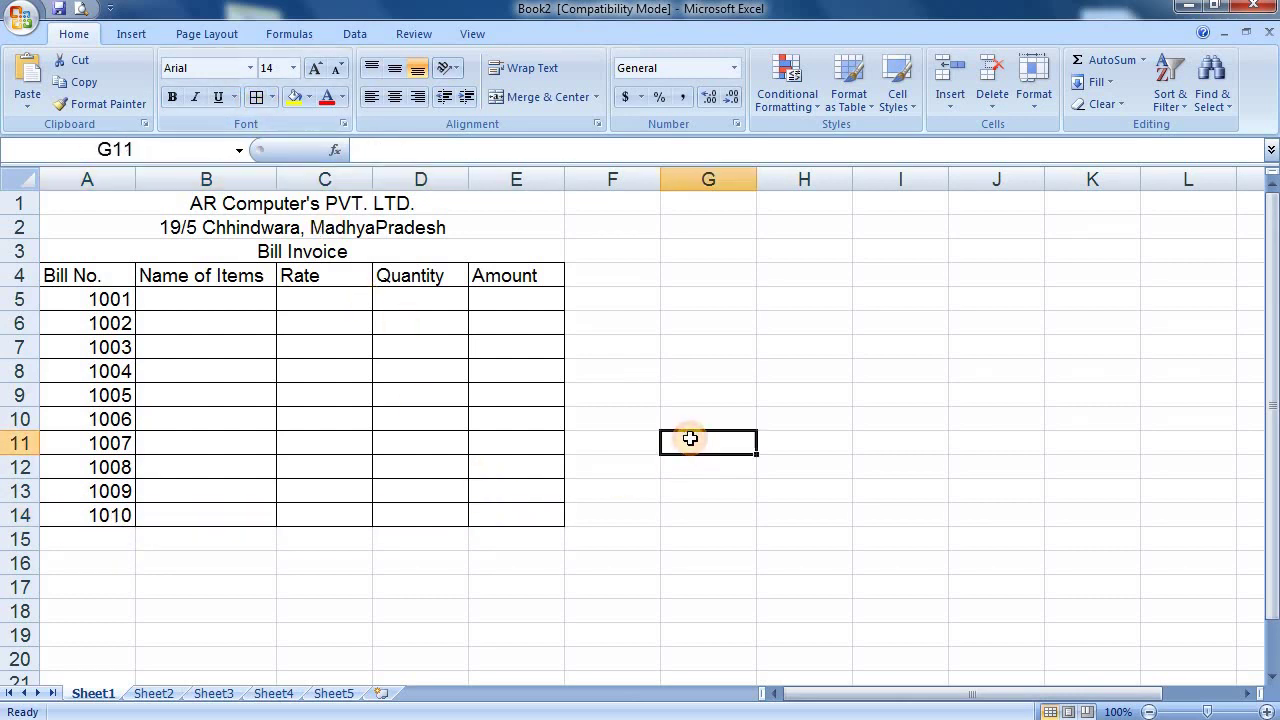
left_click(100, 178)
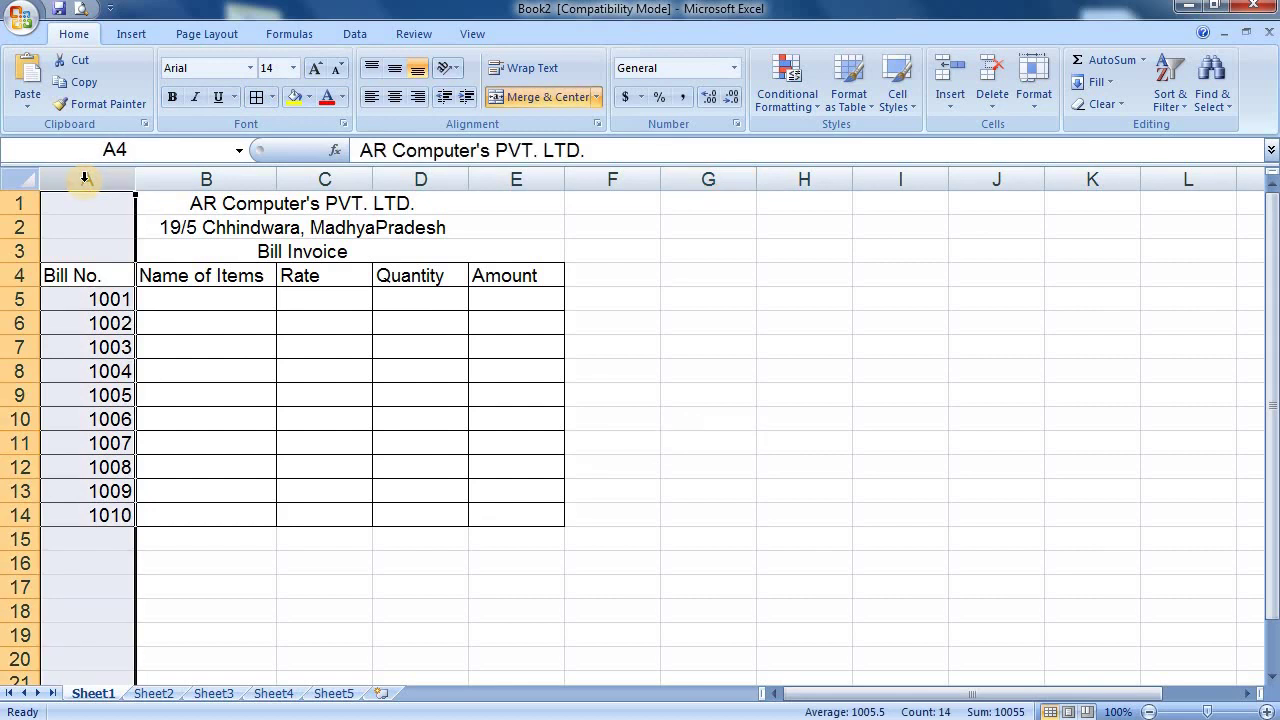
left_click(394, 97)
left_click(246, 362)
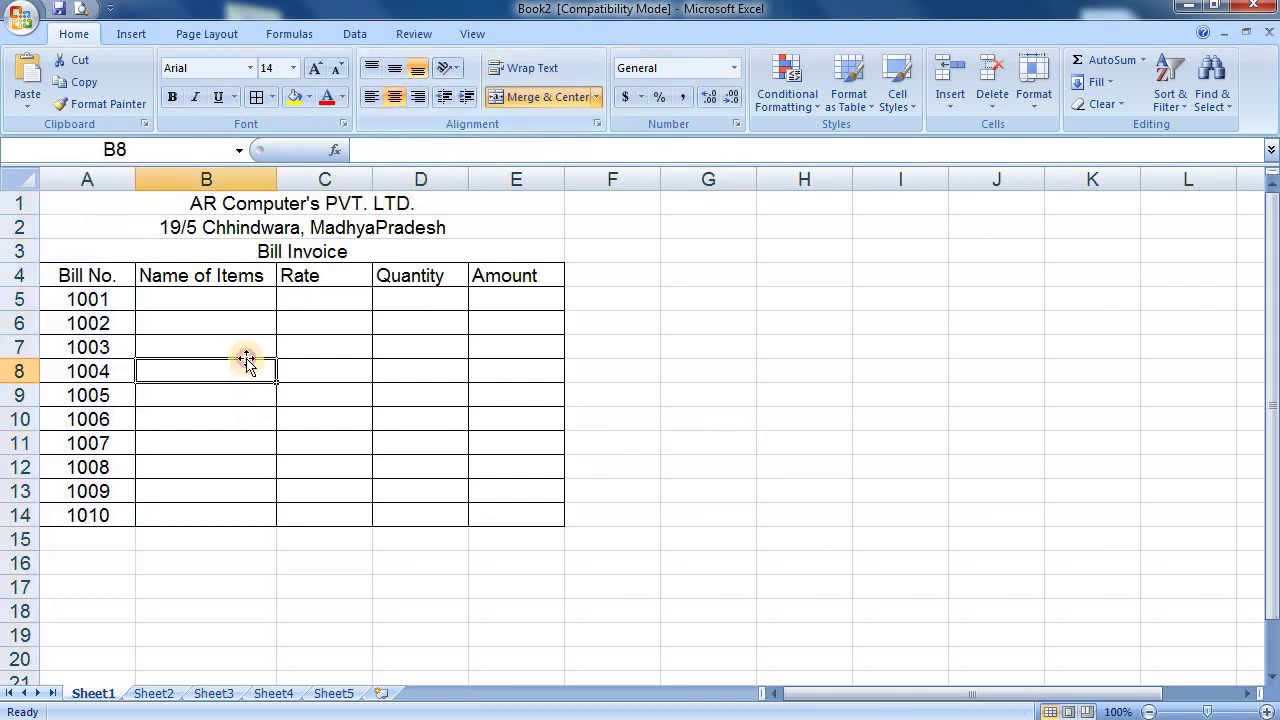
Step: Type item names down from B5: Moniter, Pendrive, Keyboard, Mouse and the rest
key("Up")
key("Up")
key("Up")
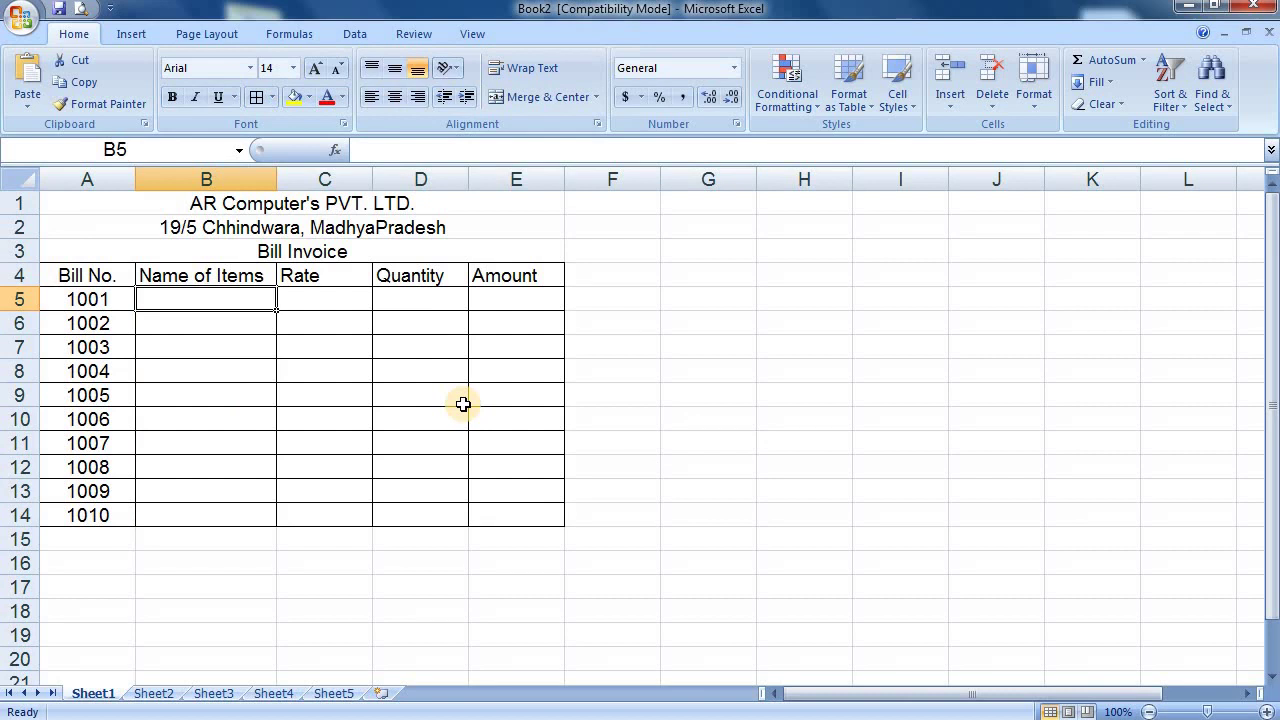
type("Moniter")
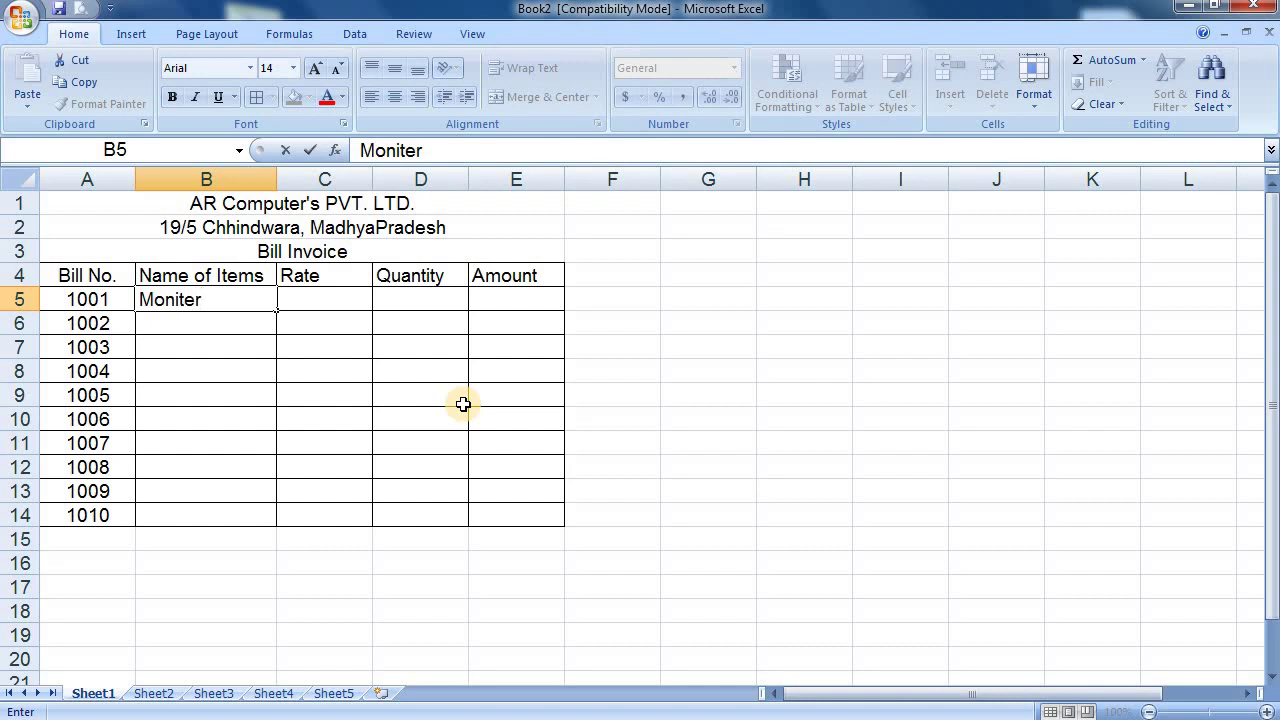
key("Return")
type("Pendrive")
key("Return")
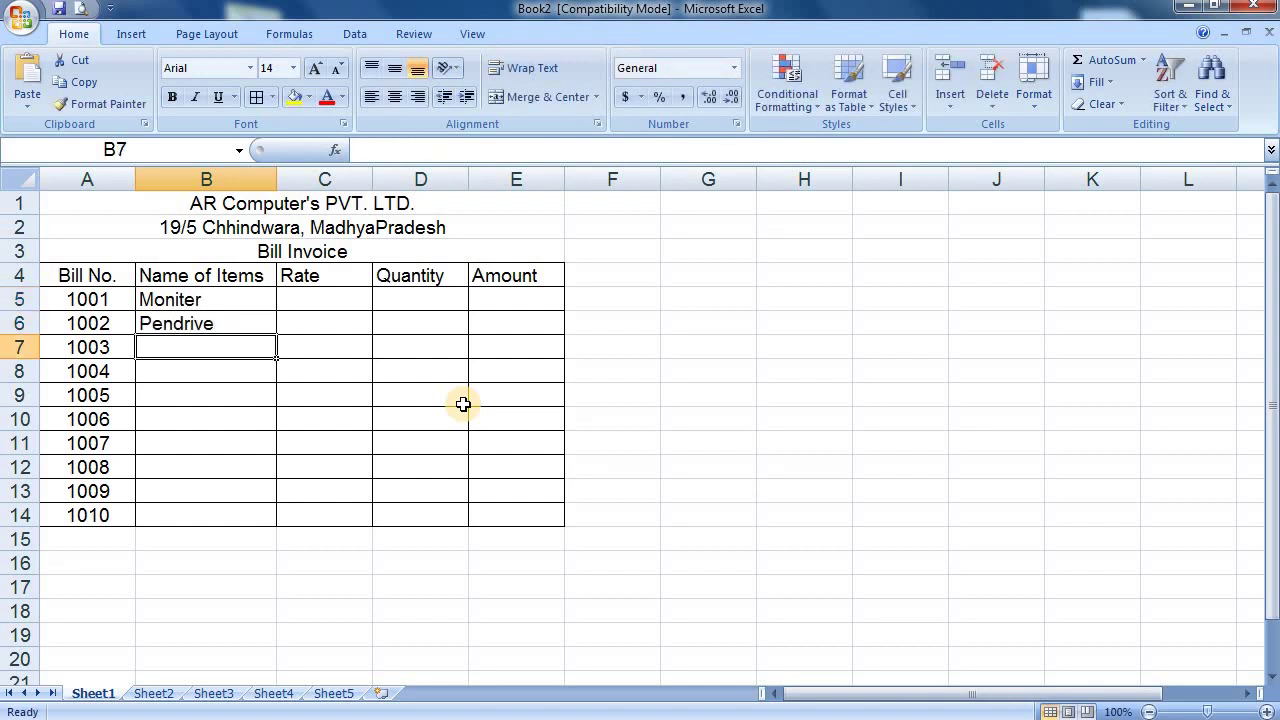
type("Keyboard")
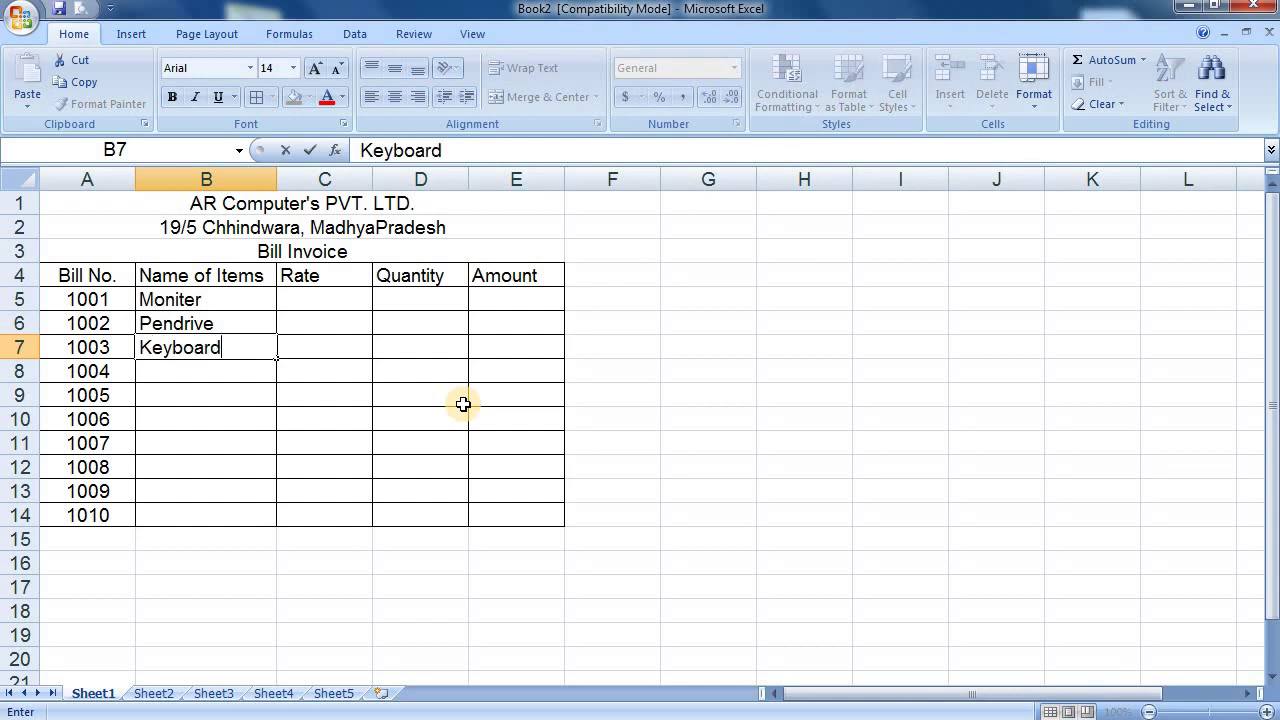
key("Return")
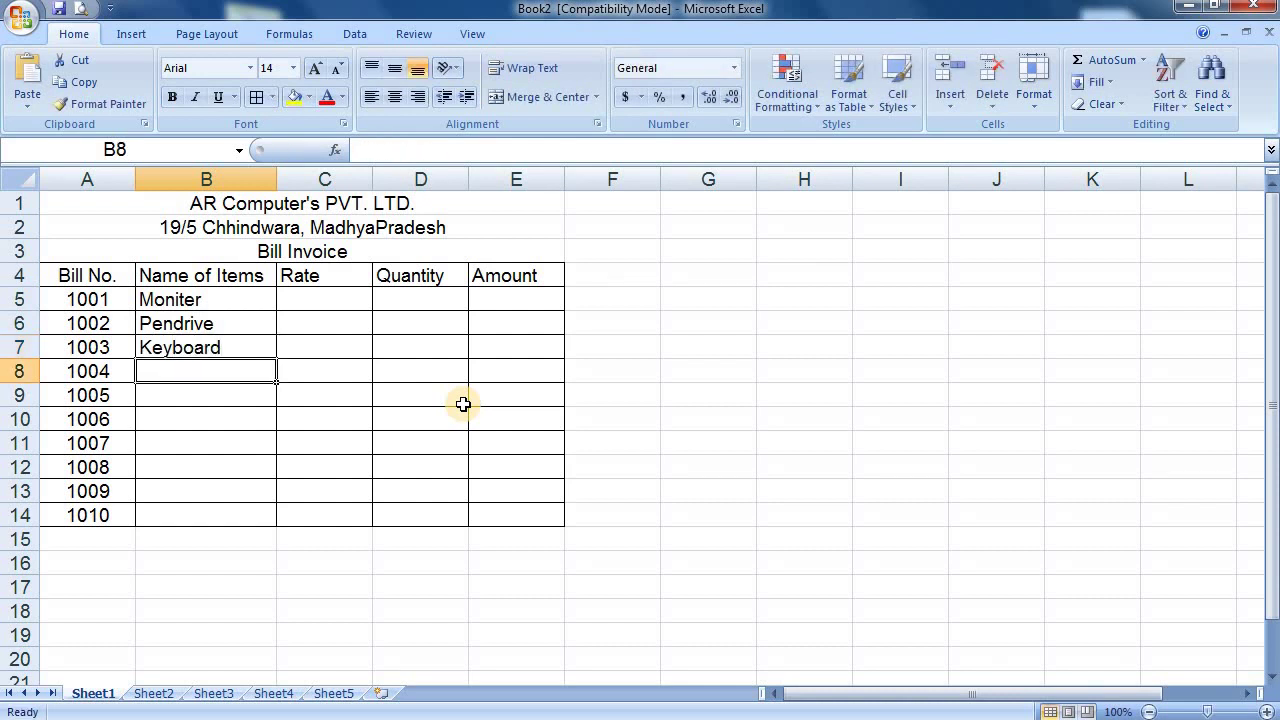
type("Mouse")
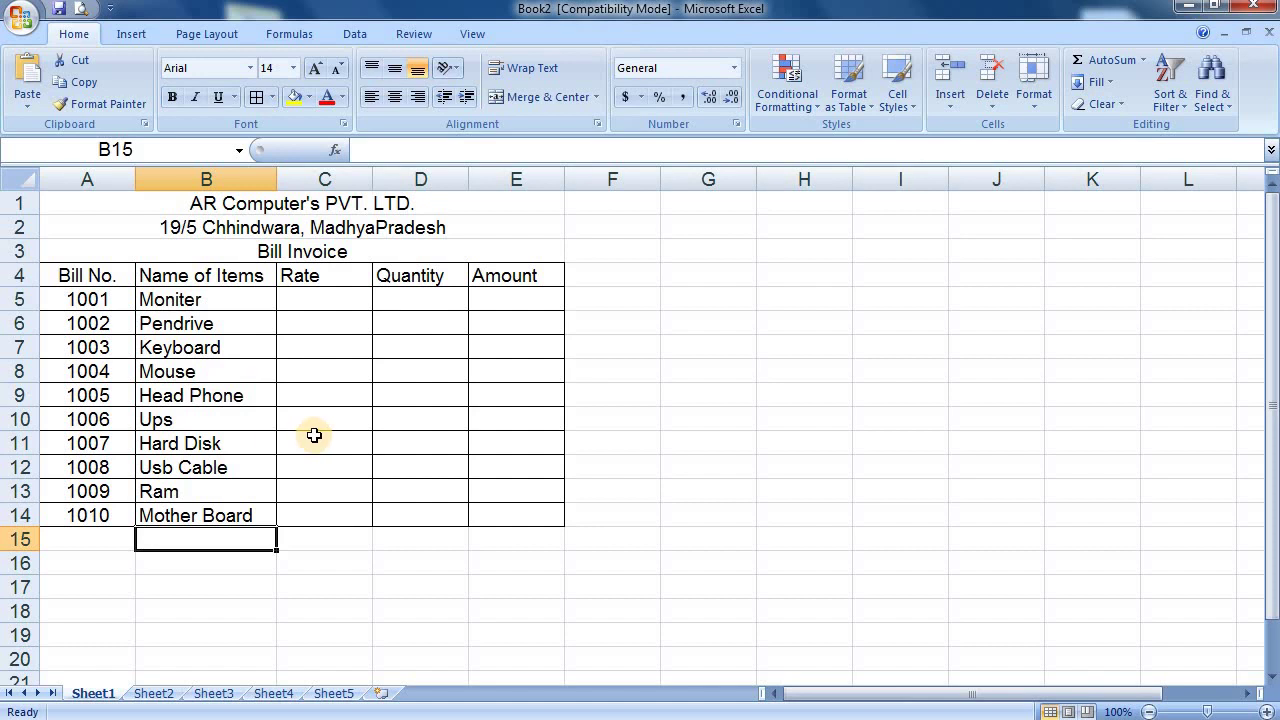
left_click(322, 297)
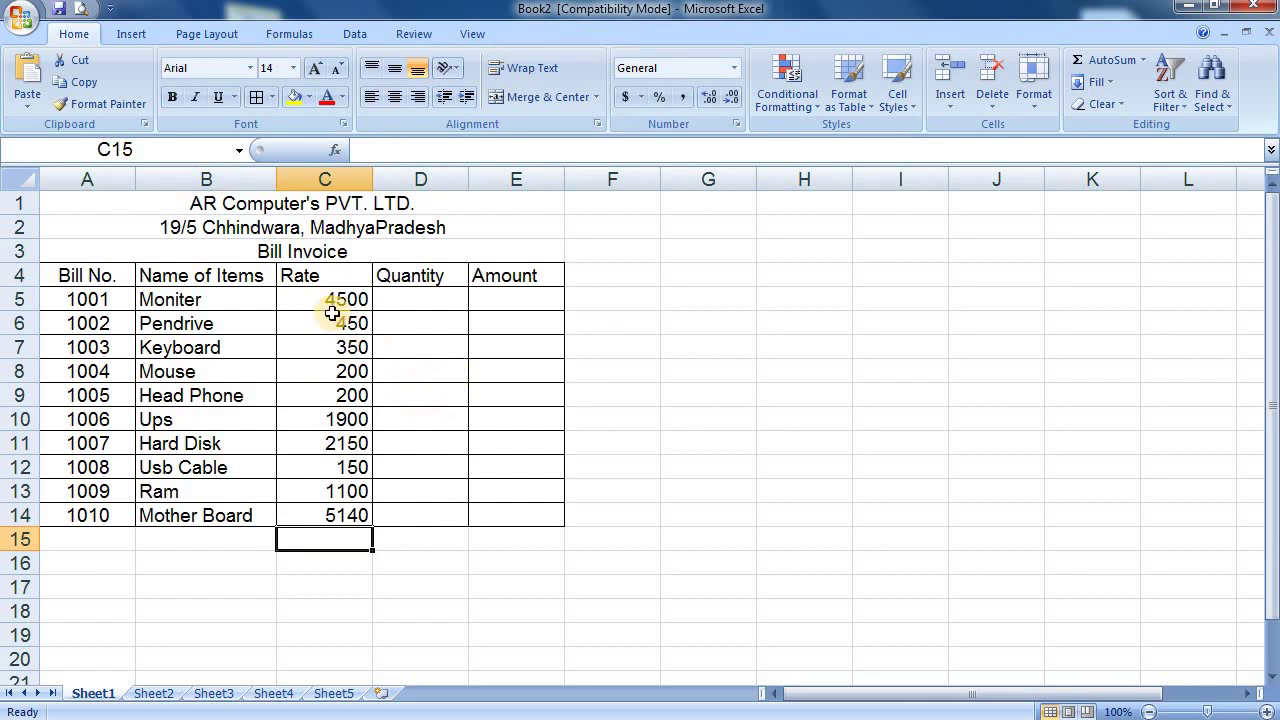
Step: Centre the Rate column horizontally and vertically
left_click(329, 177)
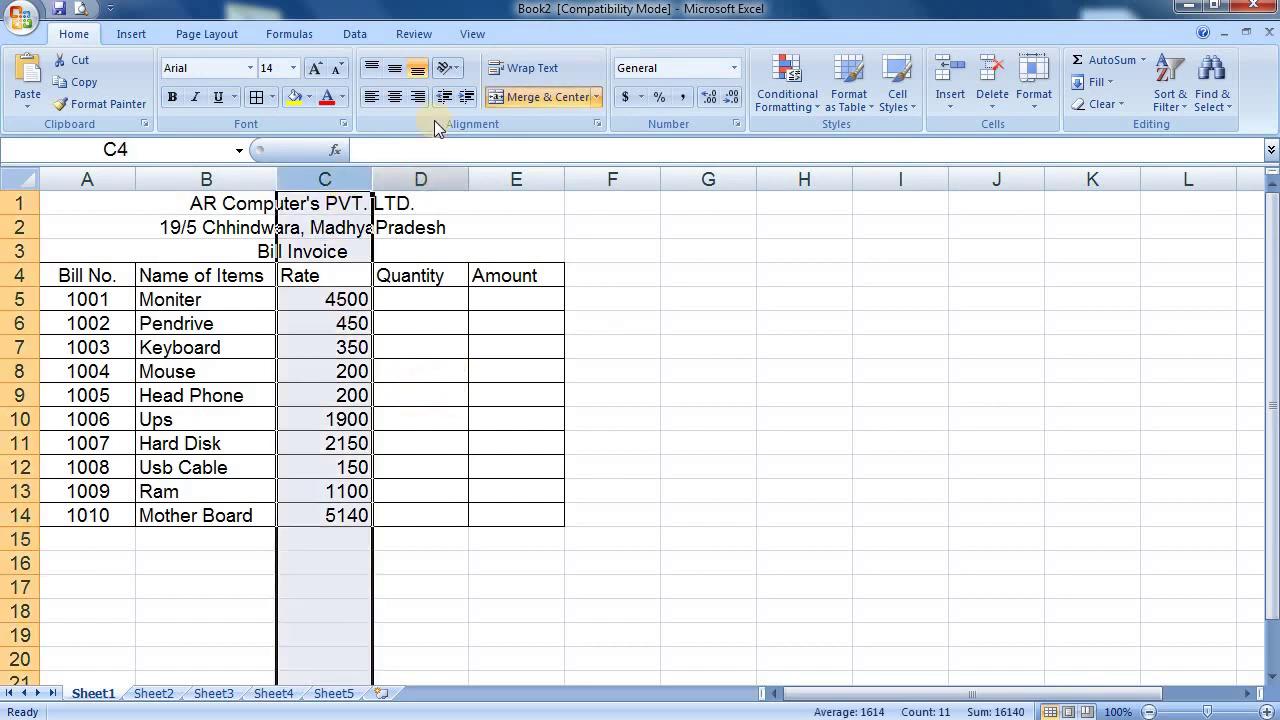
left_click(395, 97)
left_click(395, 67)
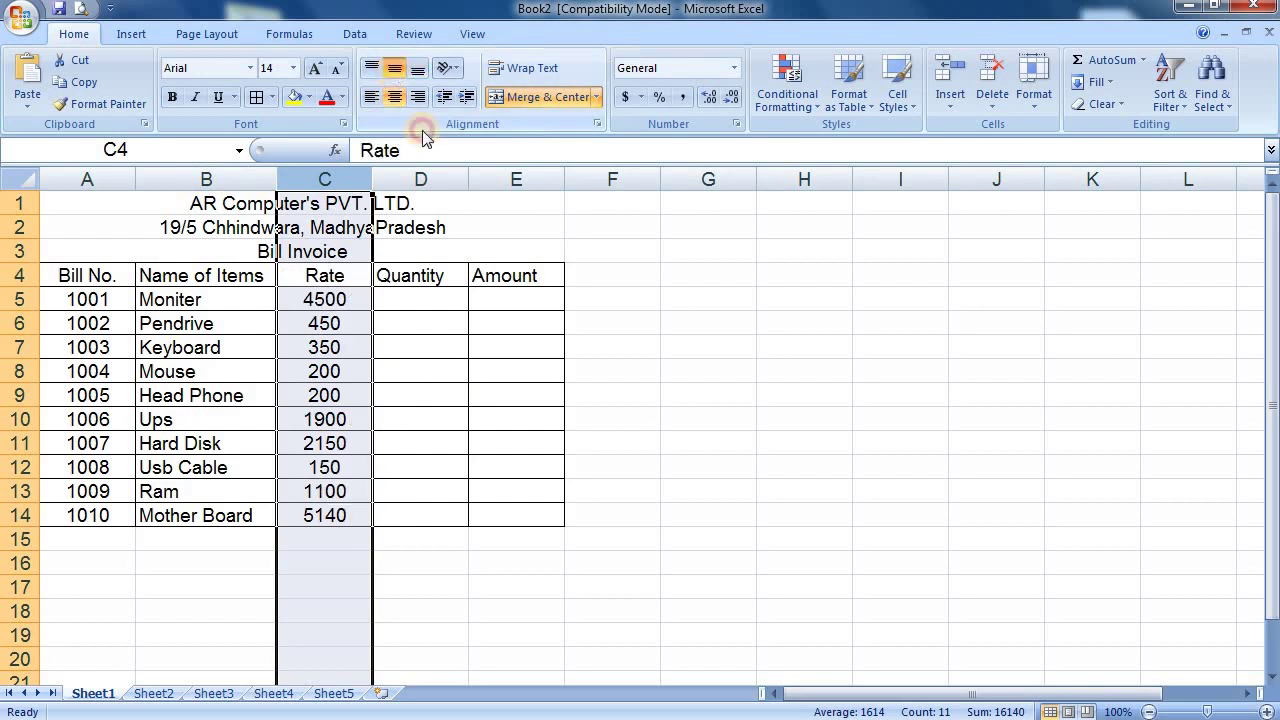
Step: Enter quantities 5, 4, 8, 8, 4, 3, 4, 11, 5, 6 in D5:D14 and centre column D
left_click(433, 297)
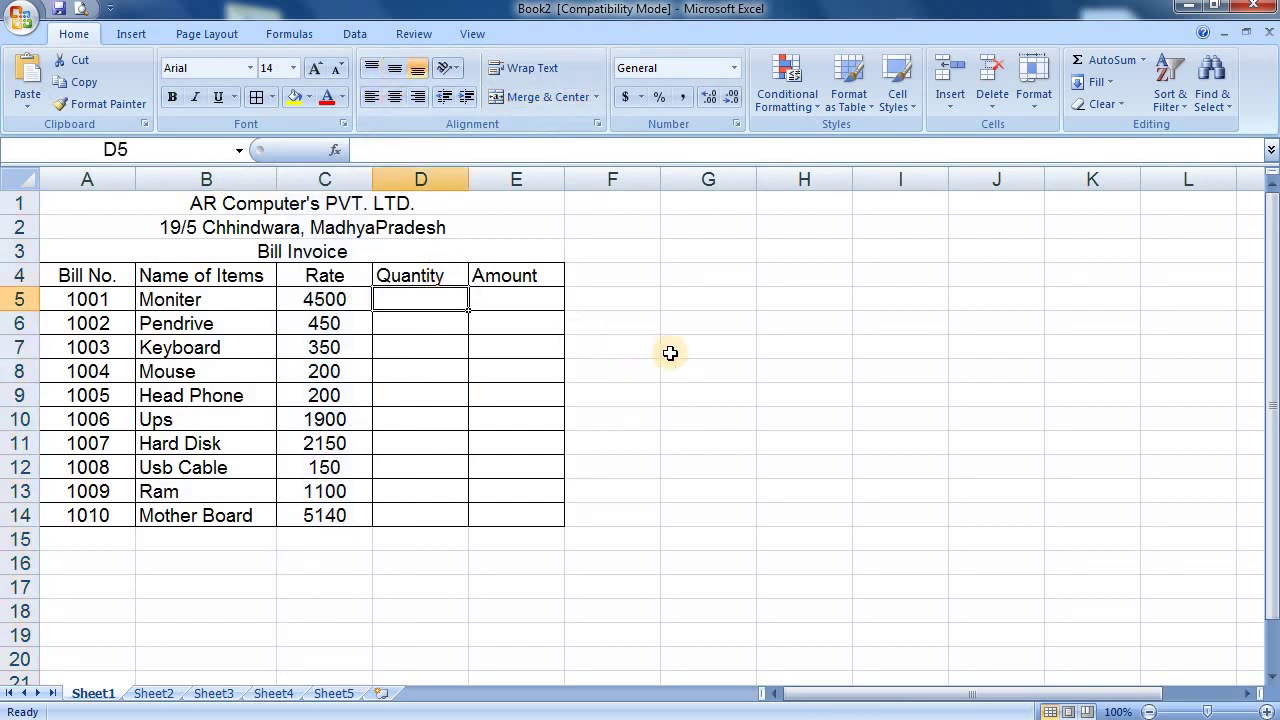
type("5")
key("Return")
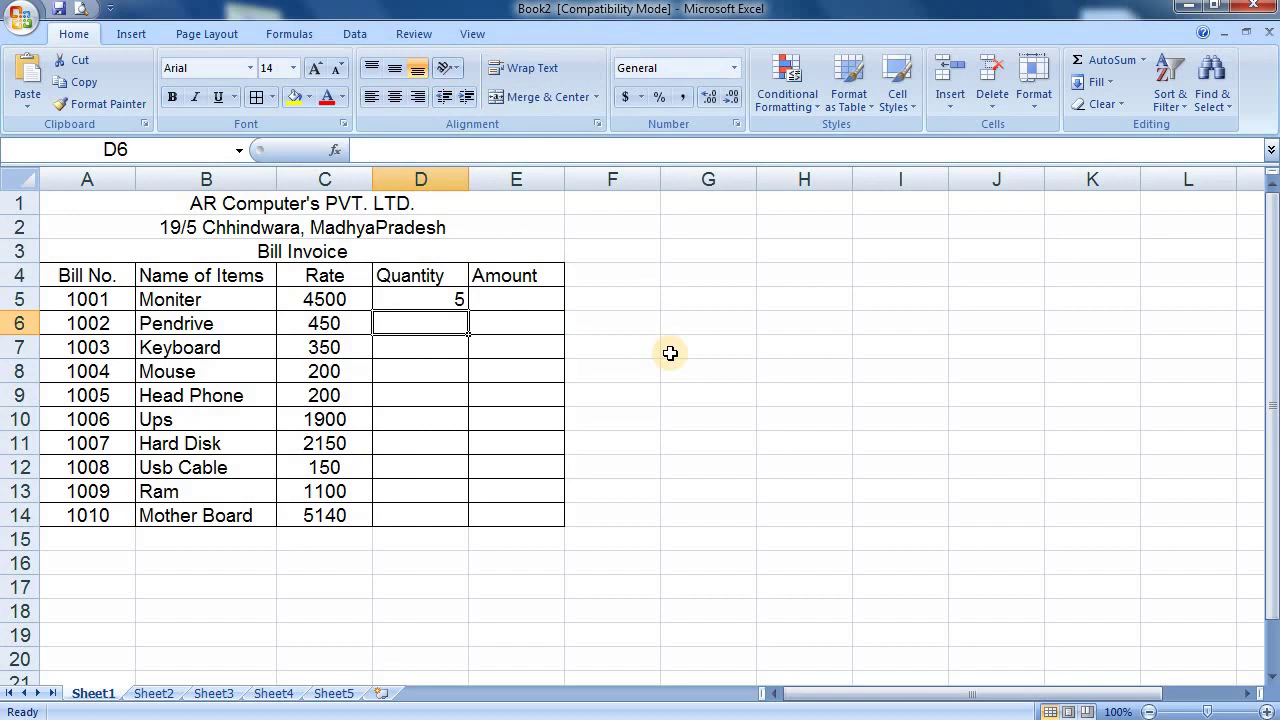
type("4")
key("Return")
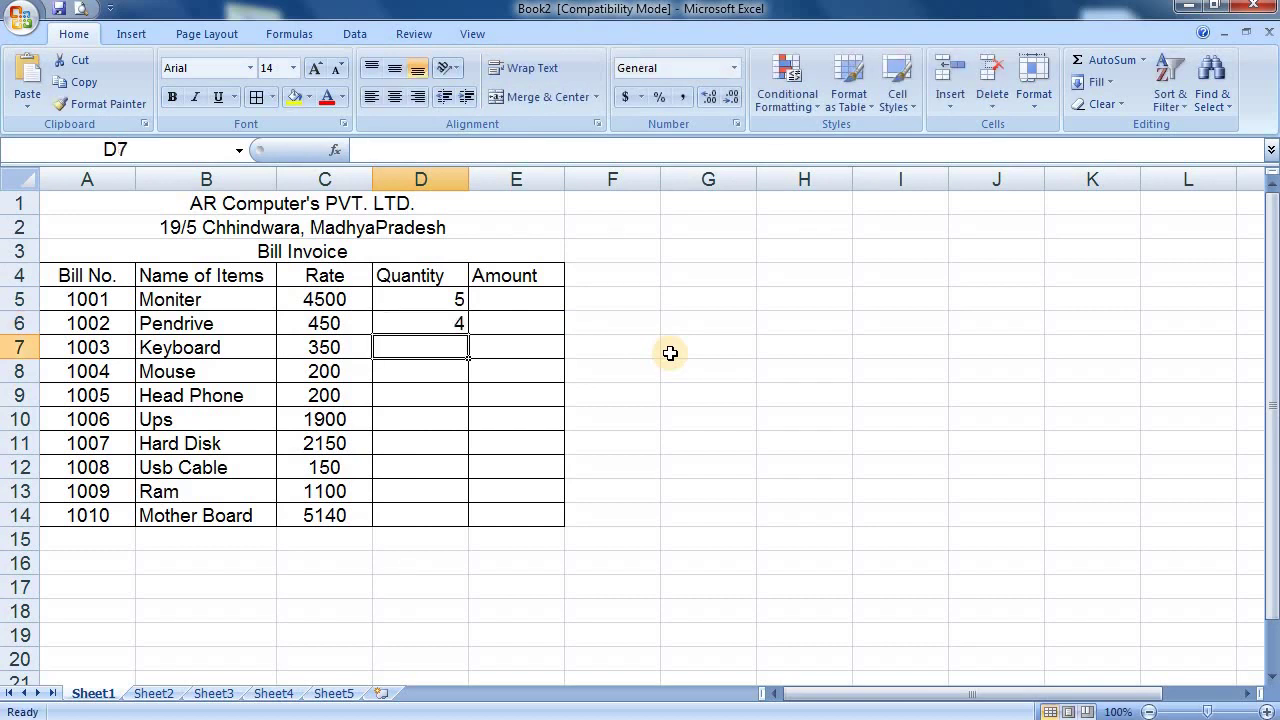
type("8")
key("Return")
type("8 4 3 4 11 5 6")
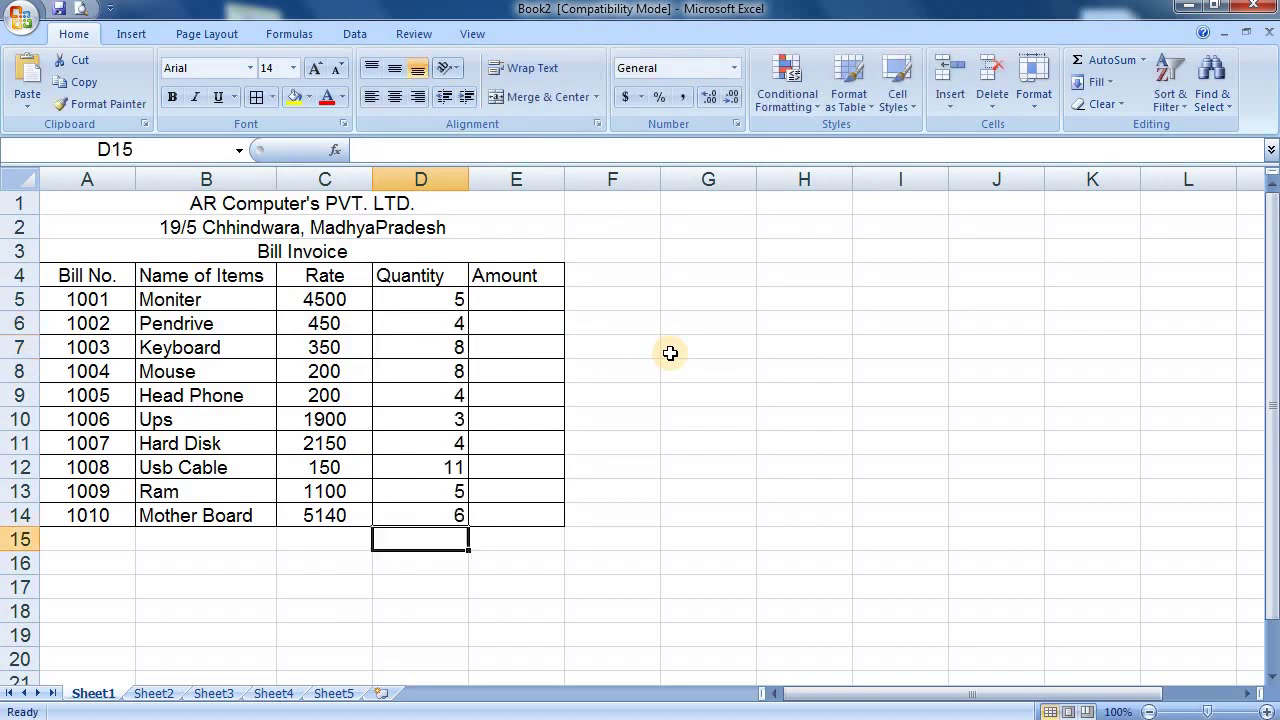
left_click(421, 179)
left_click(395, 96)
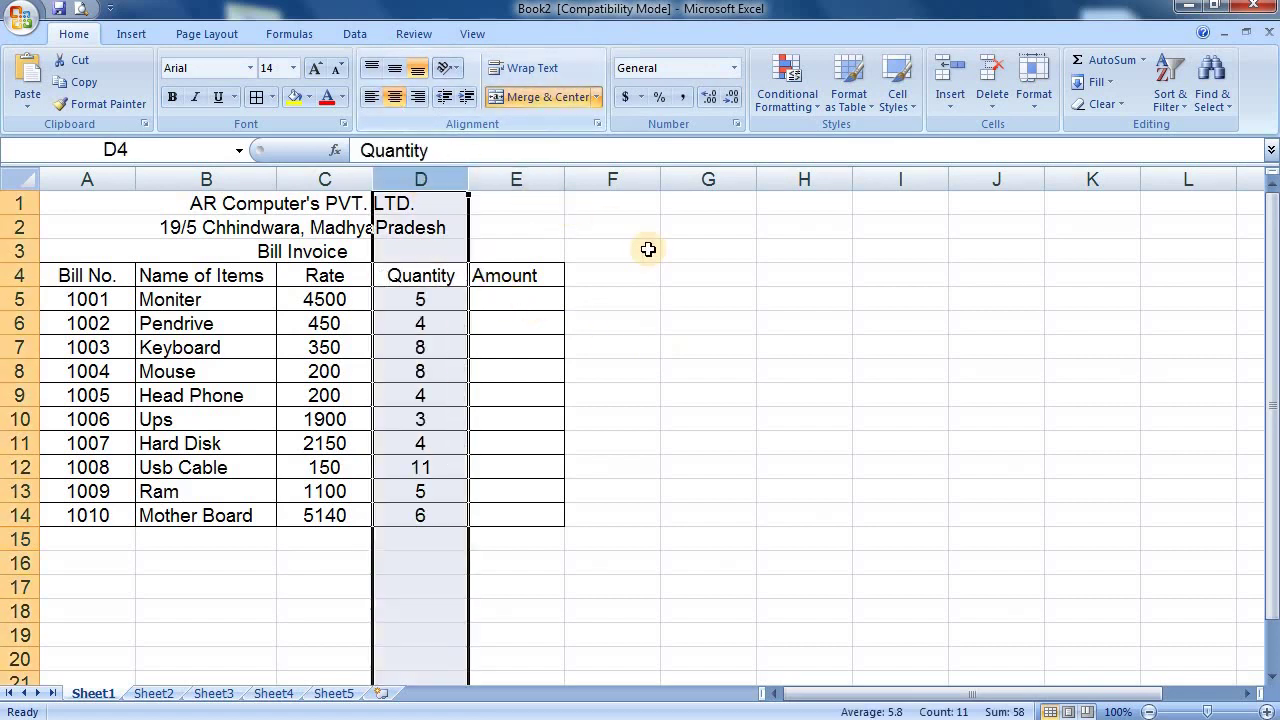
left_click(504, 295)
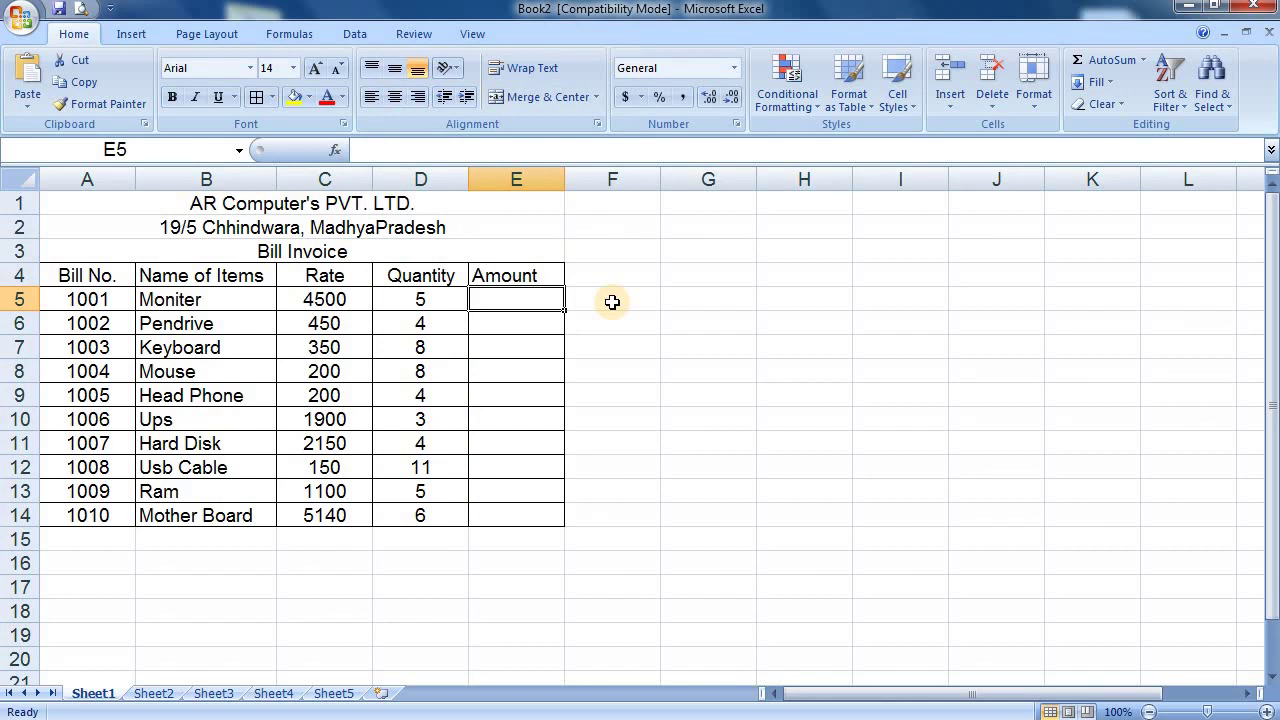
Step: Enter the formula =C5*D5 in E5 for the Moniter's amount
type("=")
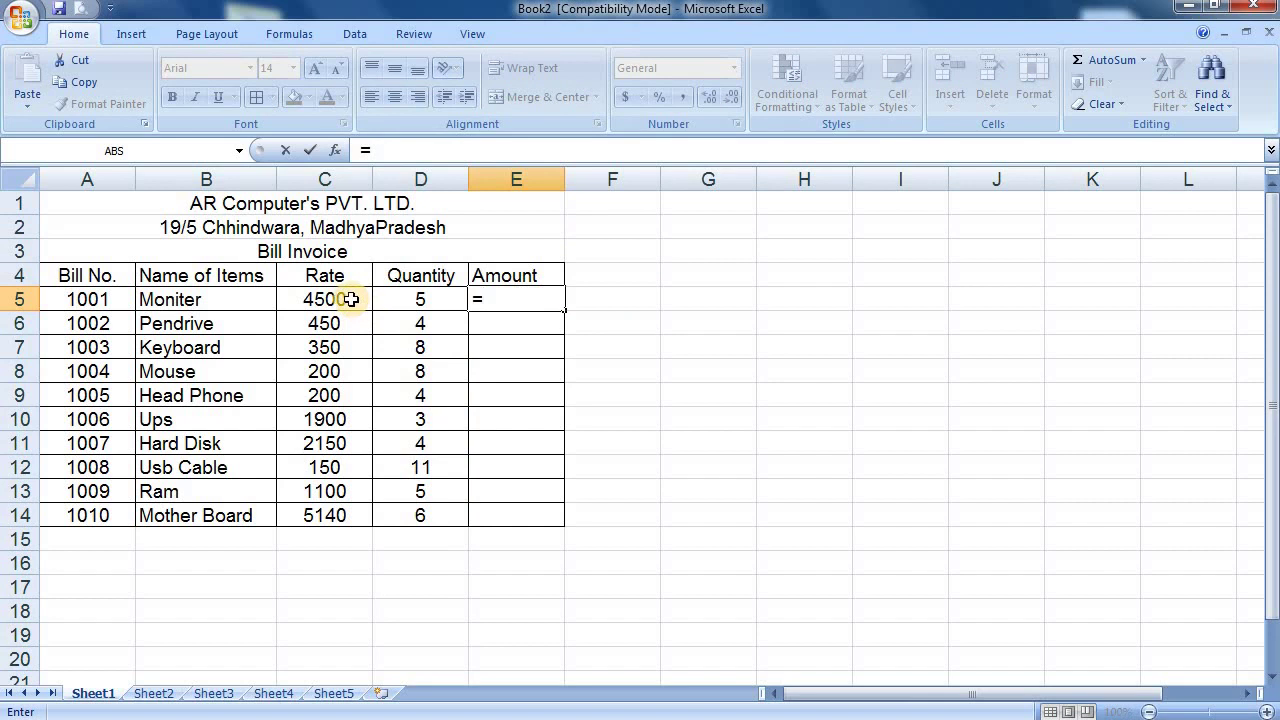
left_click(349, 298)
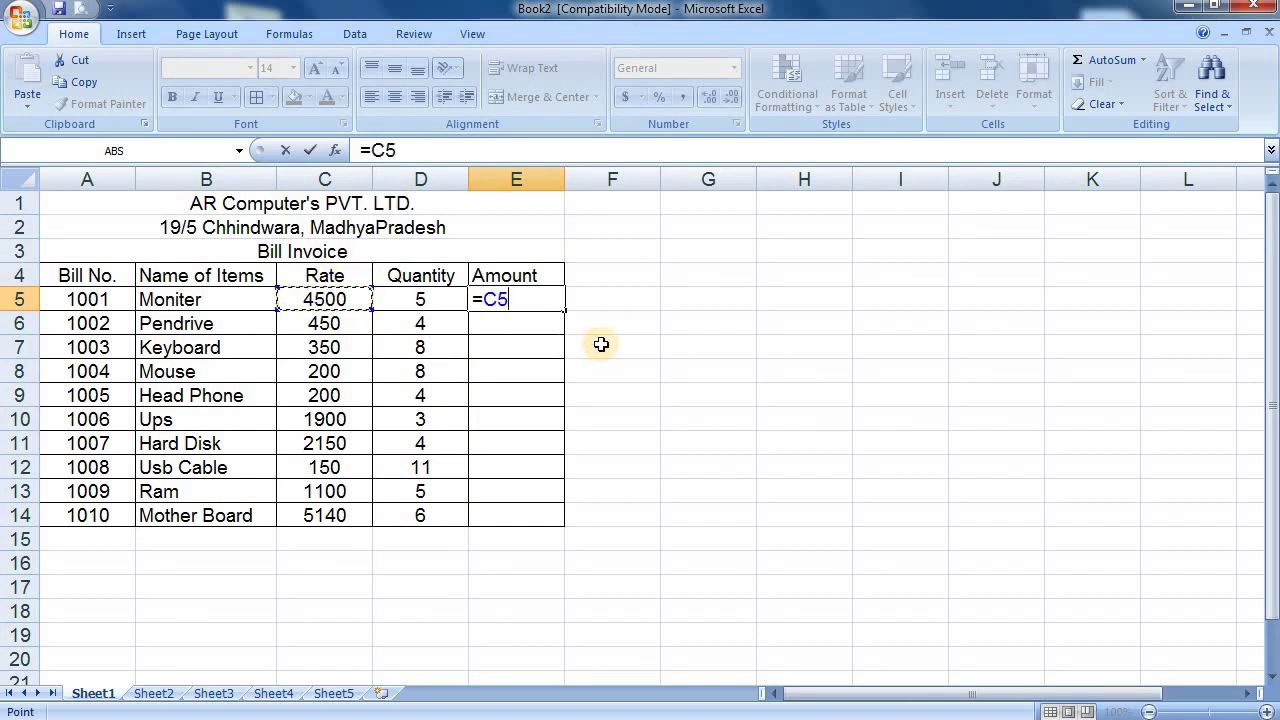
type("*")
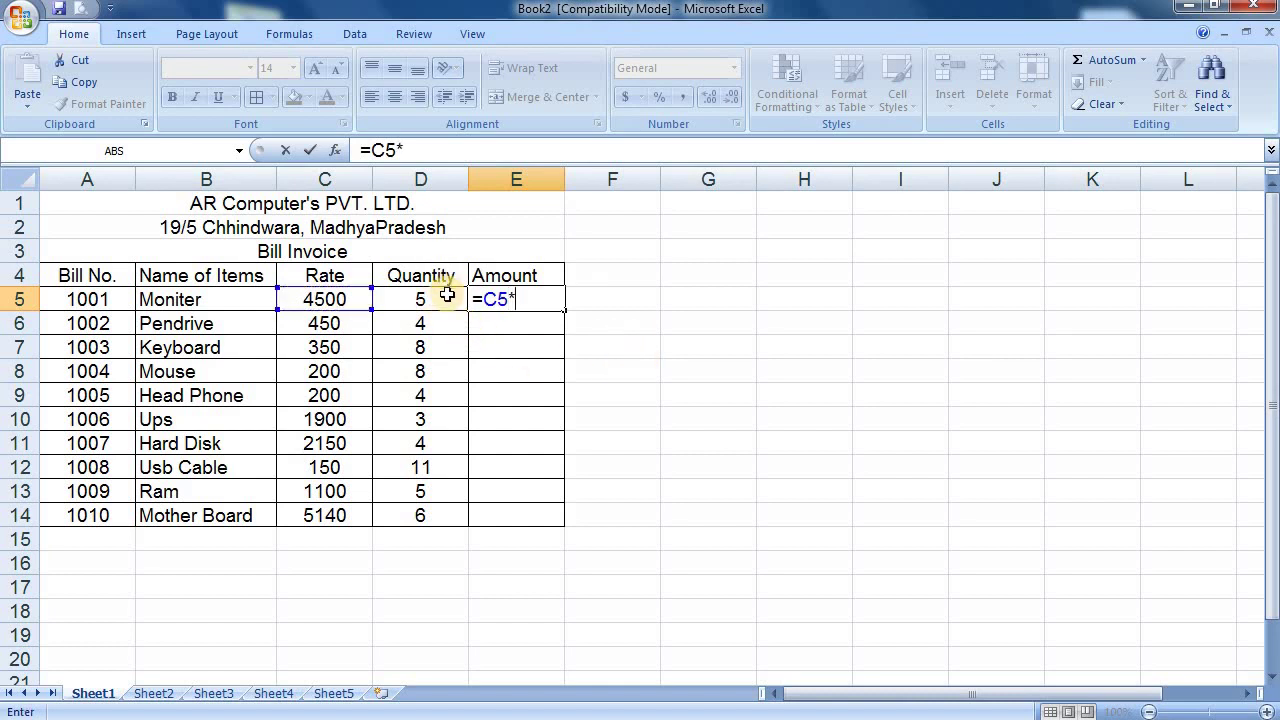
left_click(447, 296)
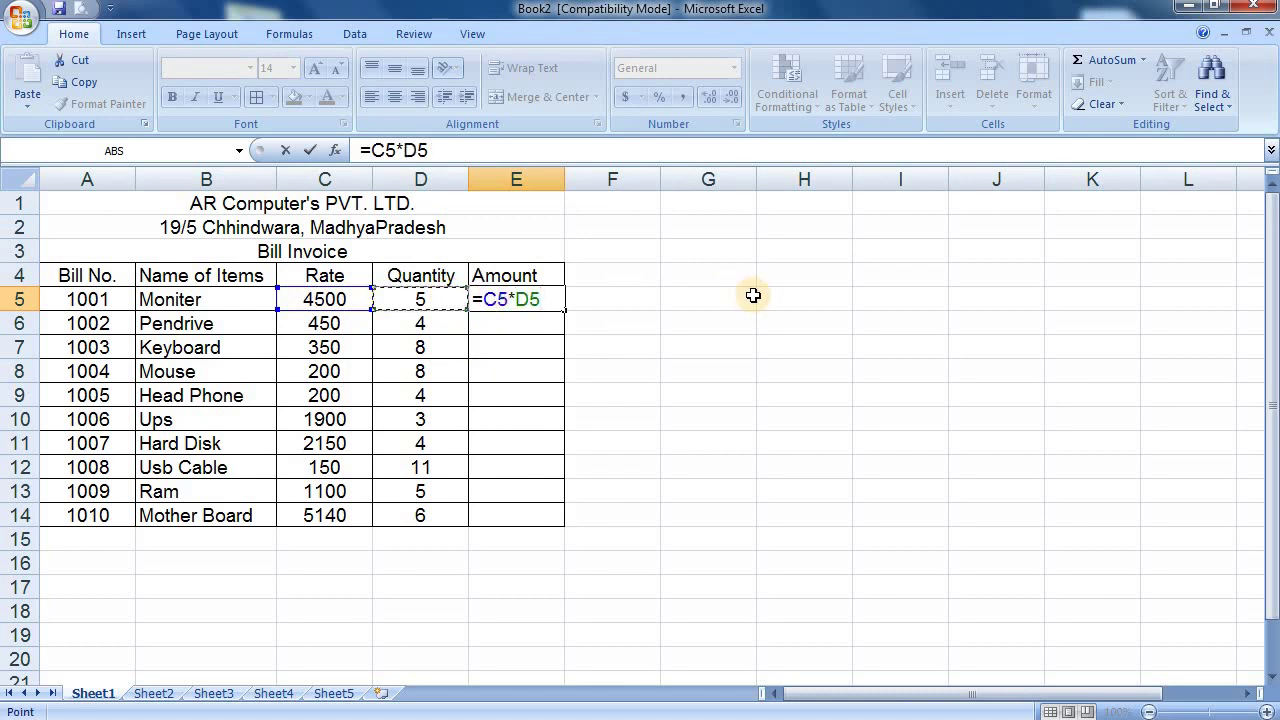
key("Return")
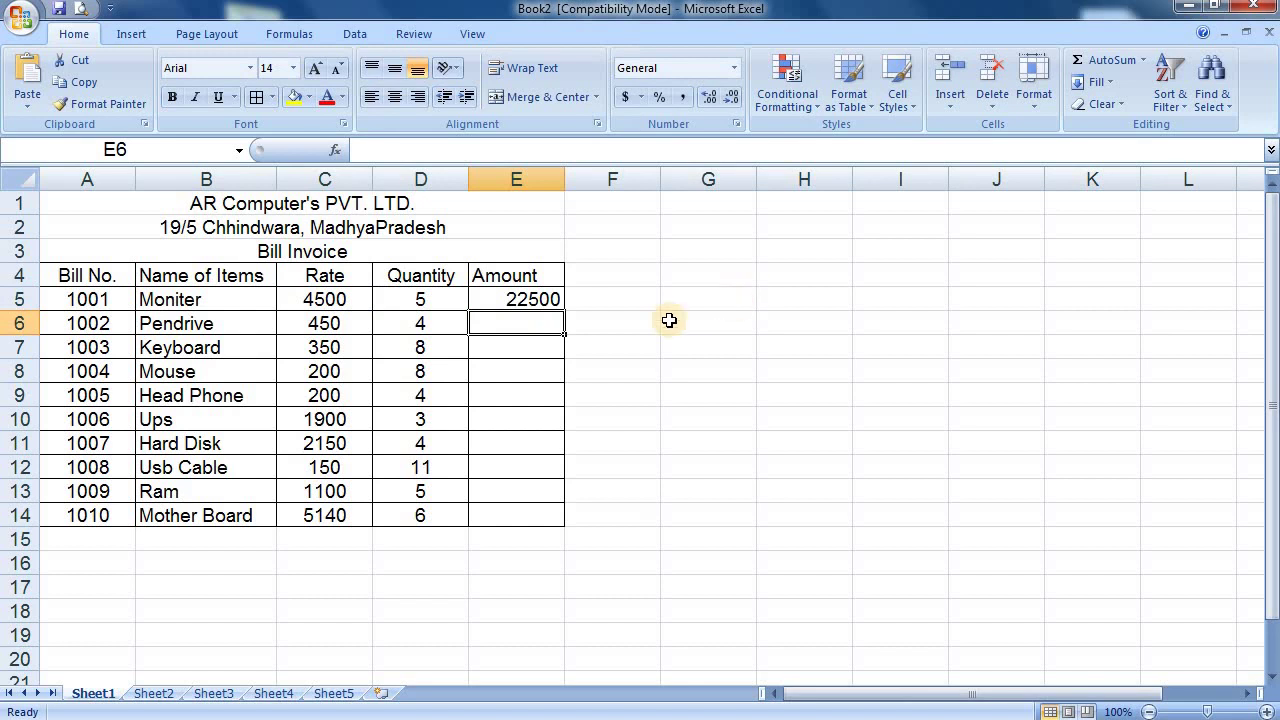
Step: Centre the values in the Amount column E
left_click(519, 177)
left_click(396, 97)
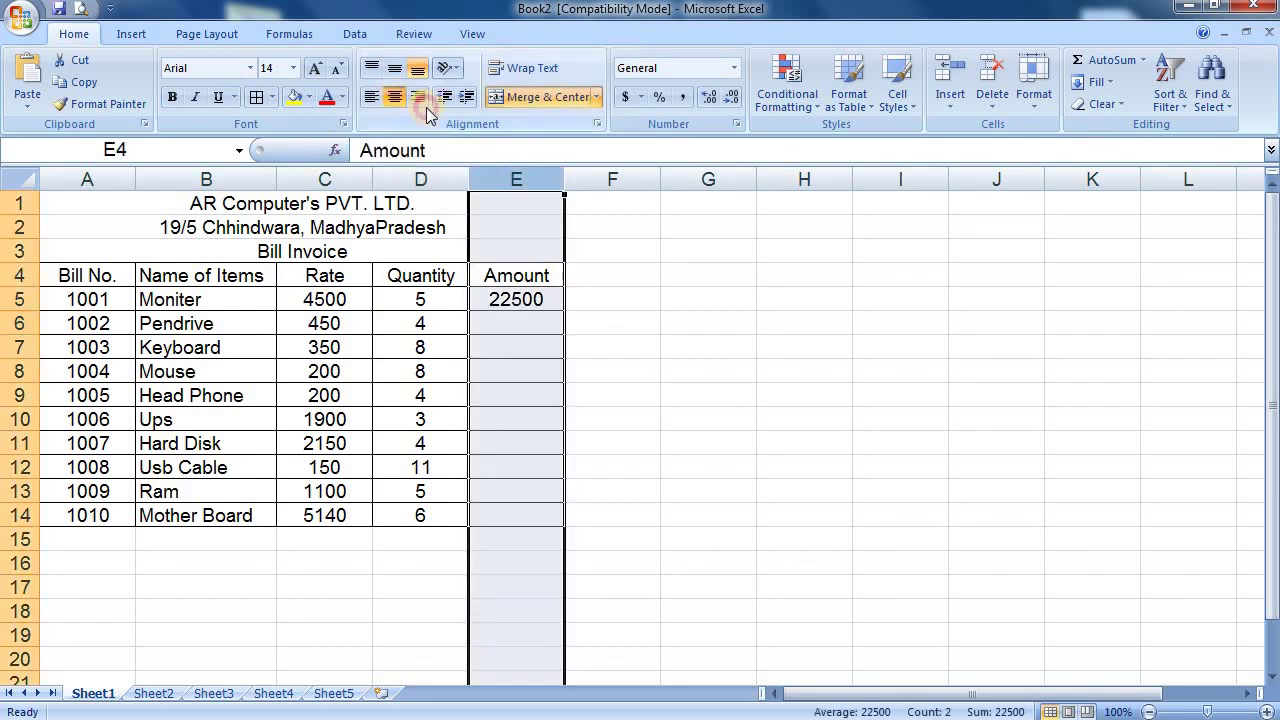
left_click(716, 252)
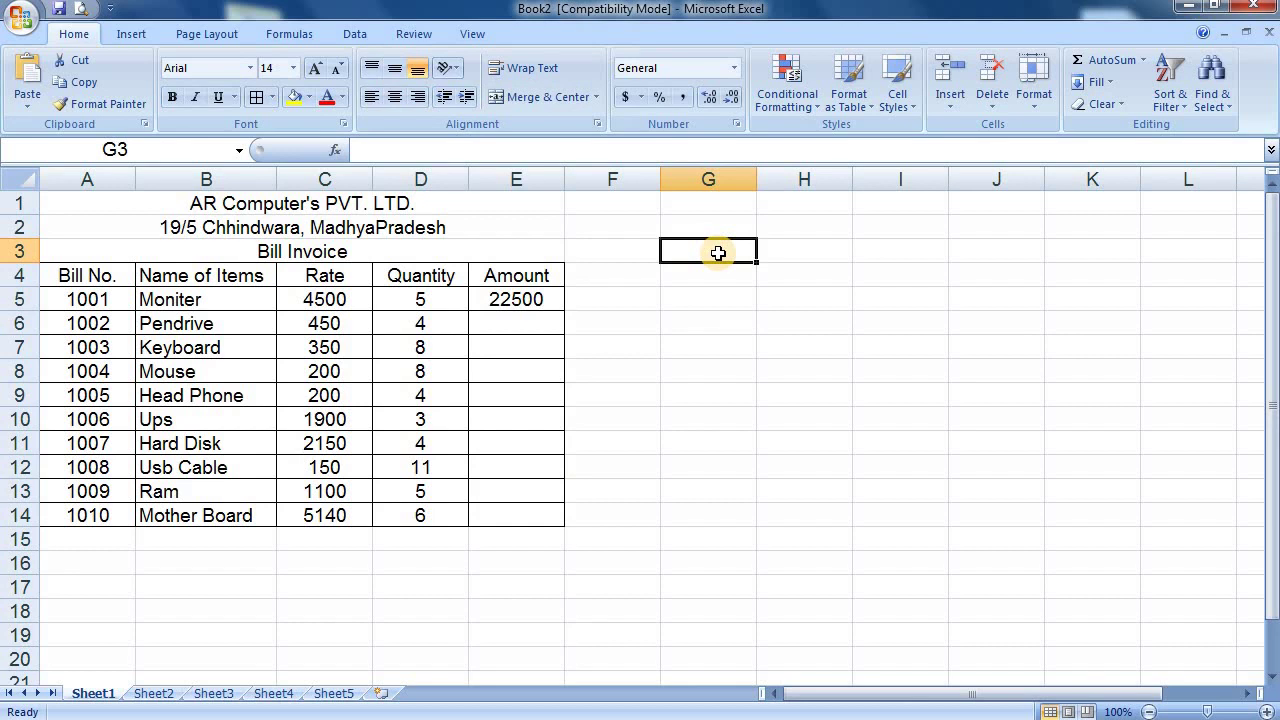
Step: Fill E5's =C5*D5 formula down to E14, giving amounts 22500 through 30840
left_click(547, 300)
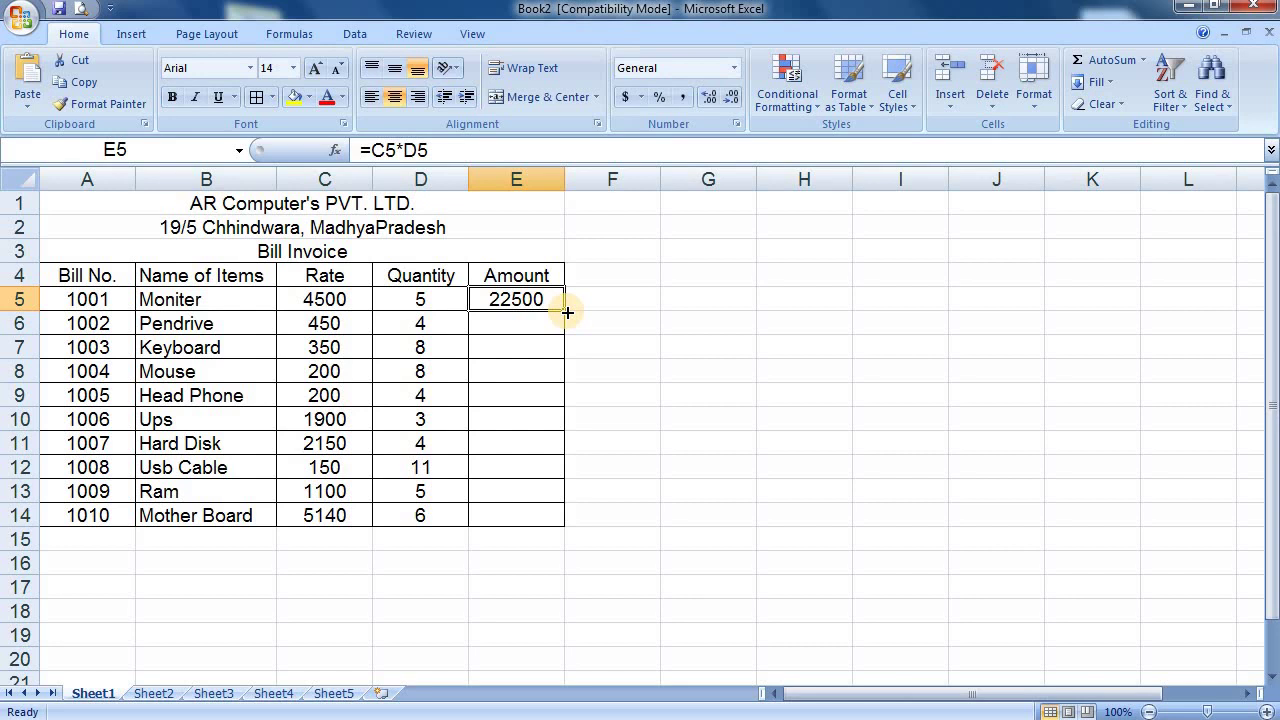
left_click_drag(567, 312, 578, 526)
left_click(598, 410)
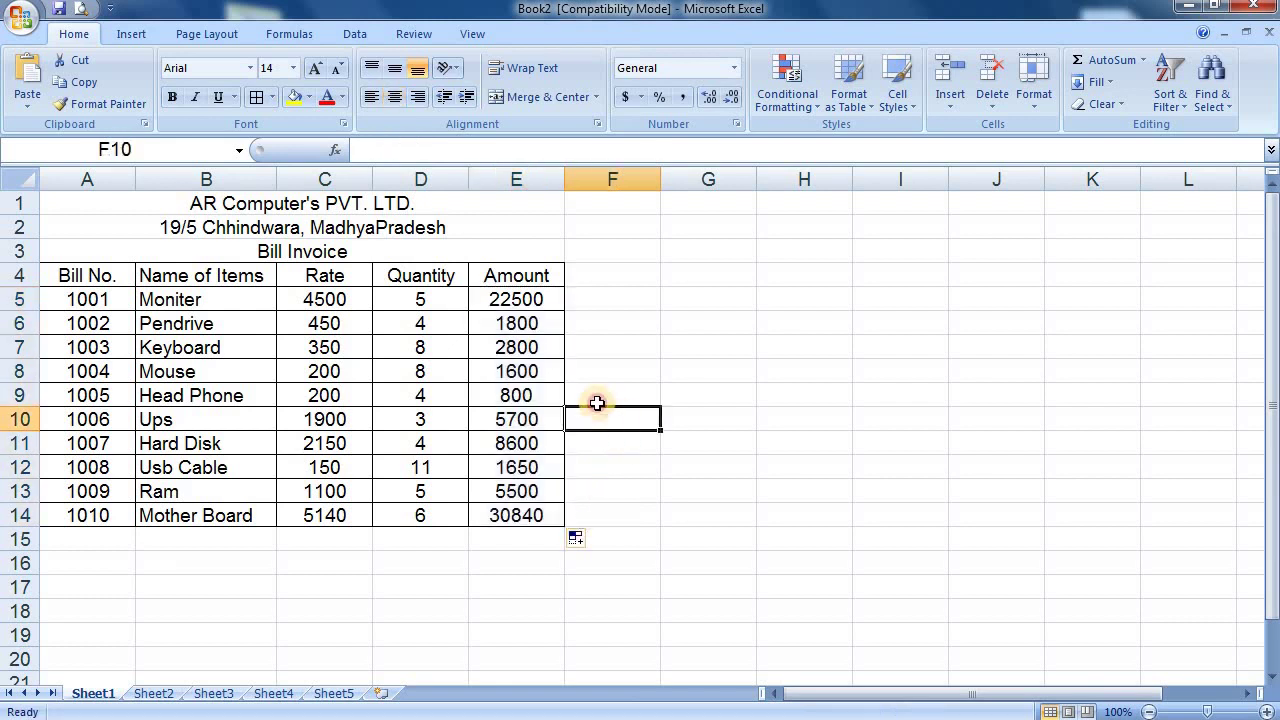
left_click(524, 300)
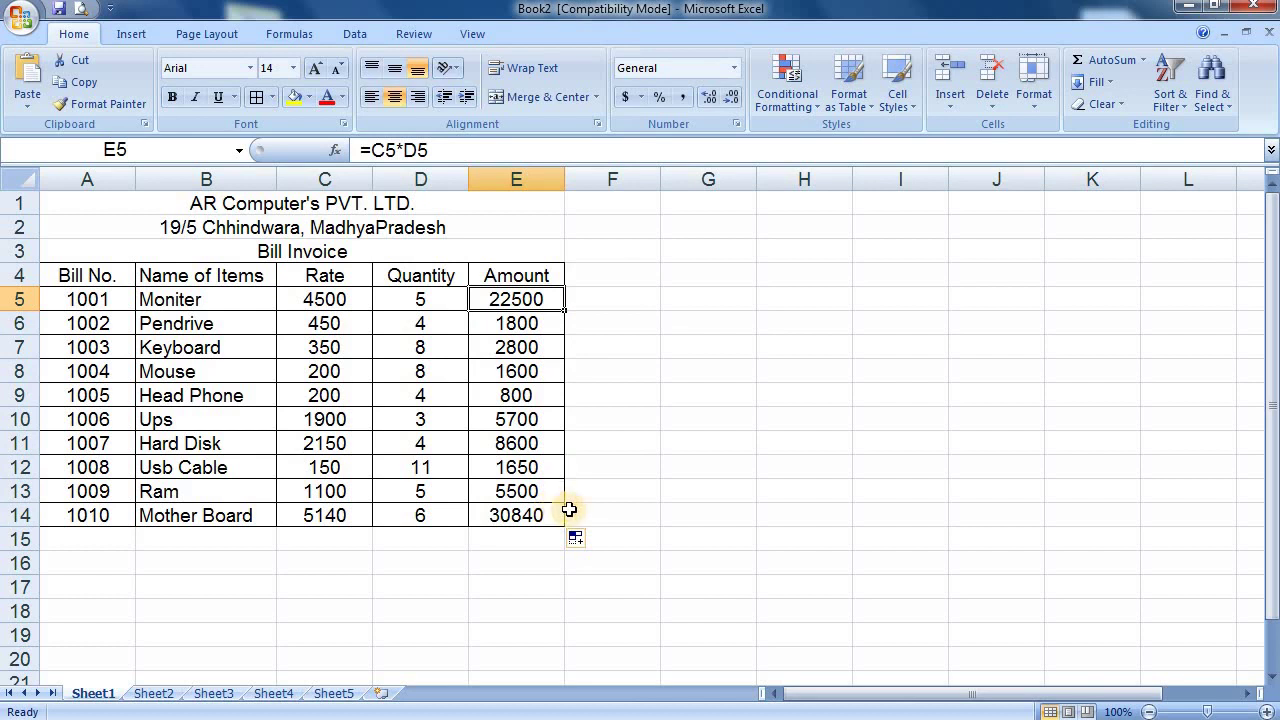
left_click(620, 490)
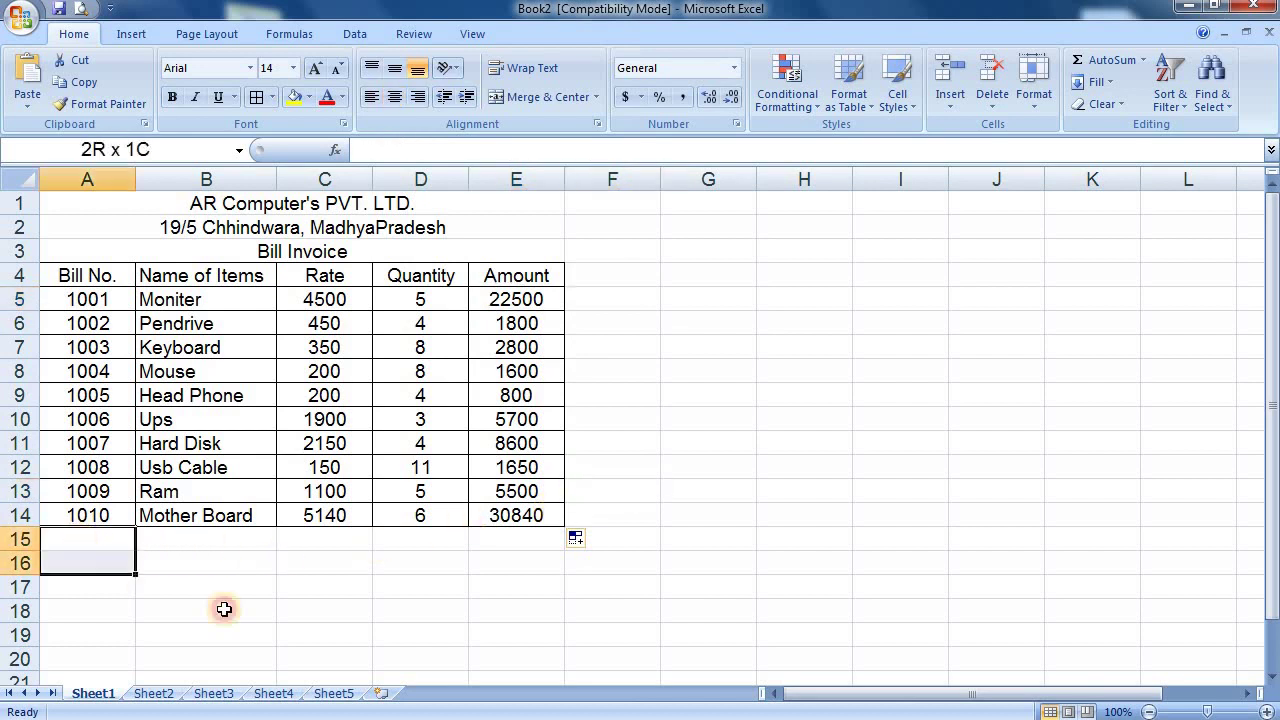
Step: Apply All Borders to C15:E17 below the item table
left_click_drag(92, 545, 526, 594)
left_click_drag(324, 539, 526, 587)
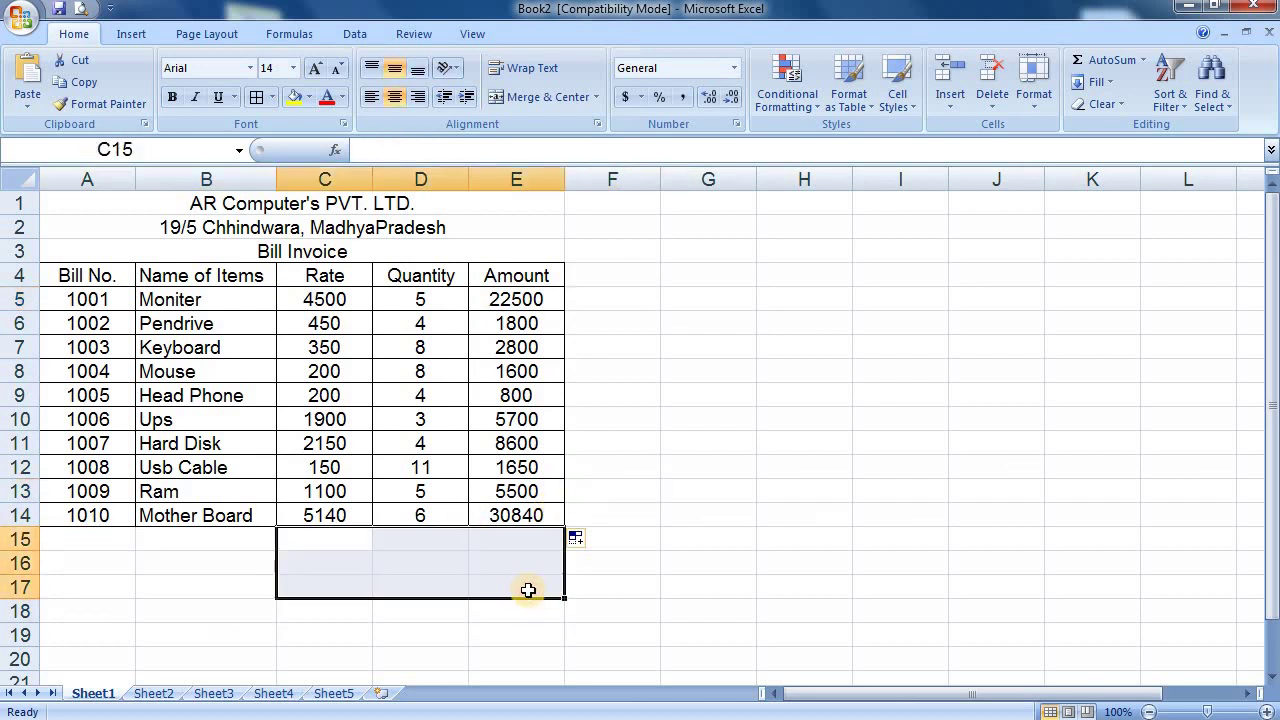
left_click(257, 96)
left_click(747, 491)
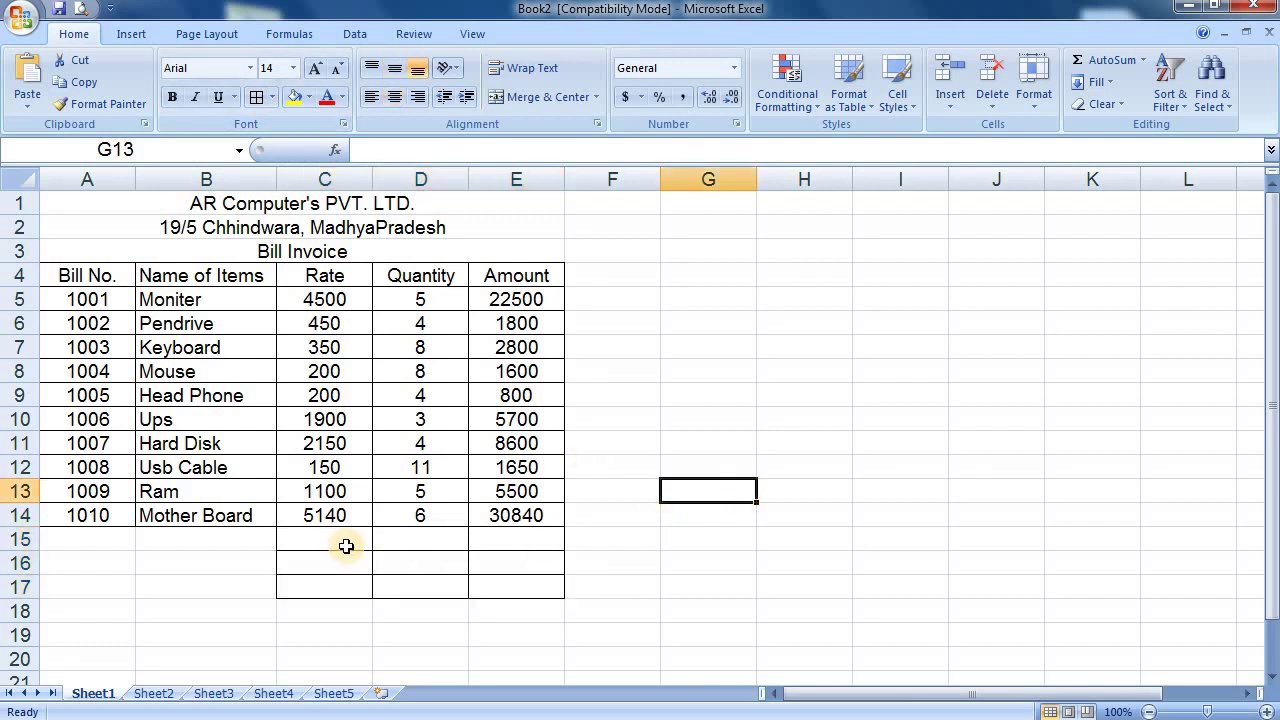
Step: Use Merge Across on C15:D17 so C and D merge per row
left_click_drag(343, 540, 431, 588)
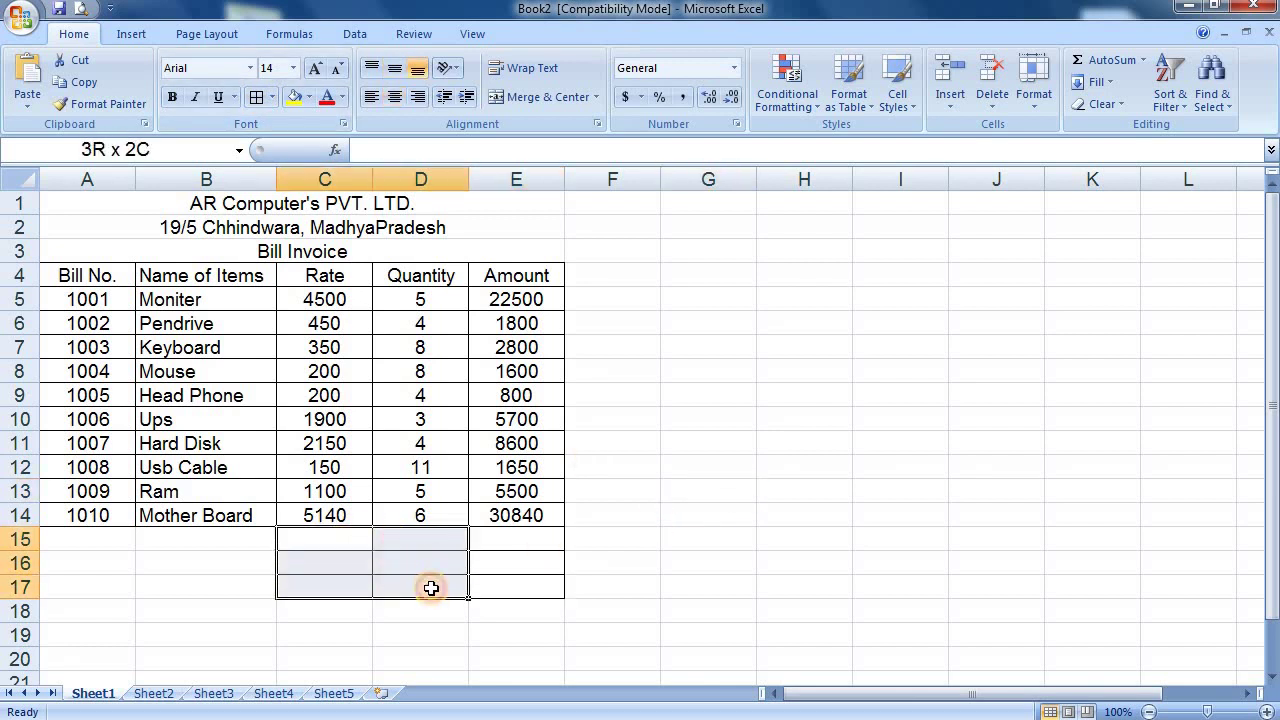
left_click(600, 97)
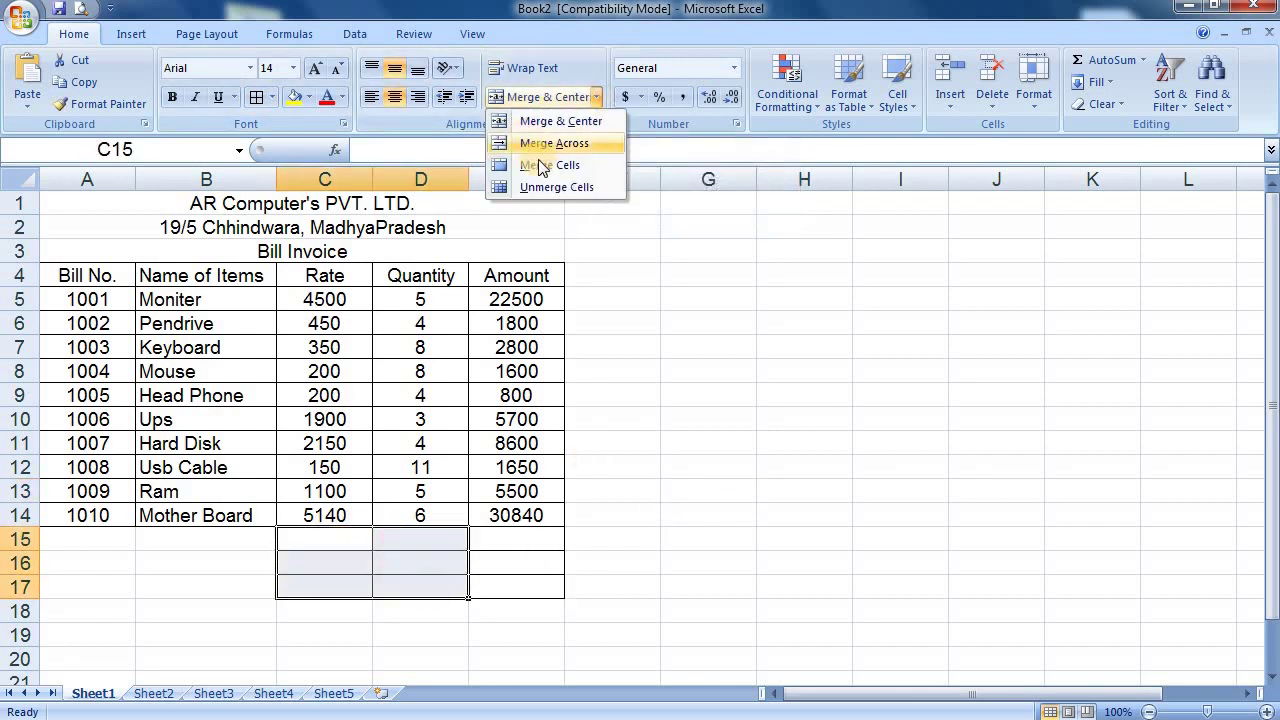
left_click(586, 144)
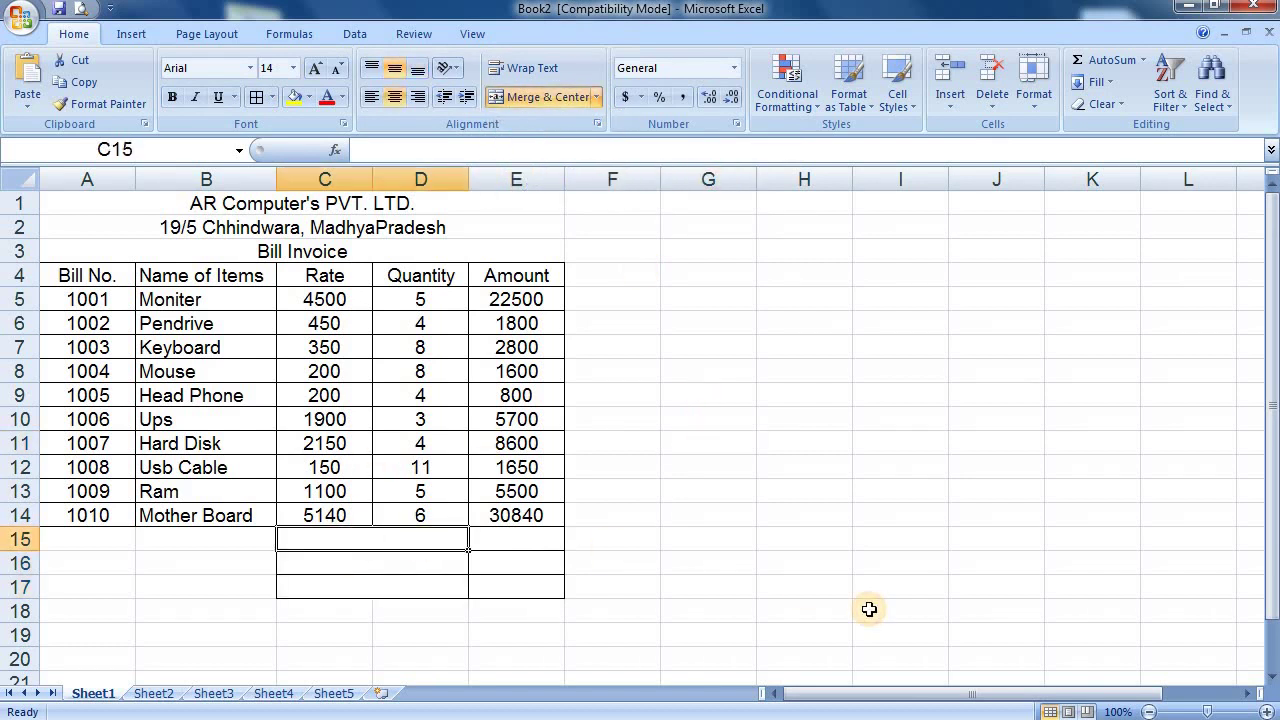
Step: Type Total=, GST 18% and Grand Total= into C15, C16 and C17
type("Total=")
key("Return")
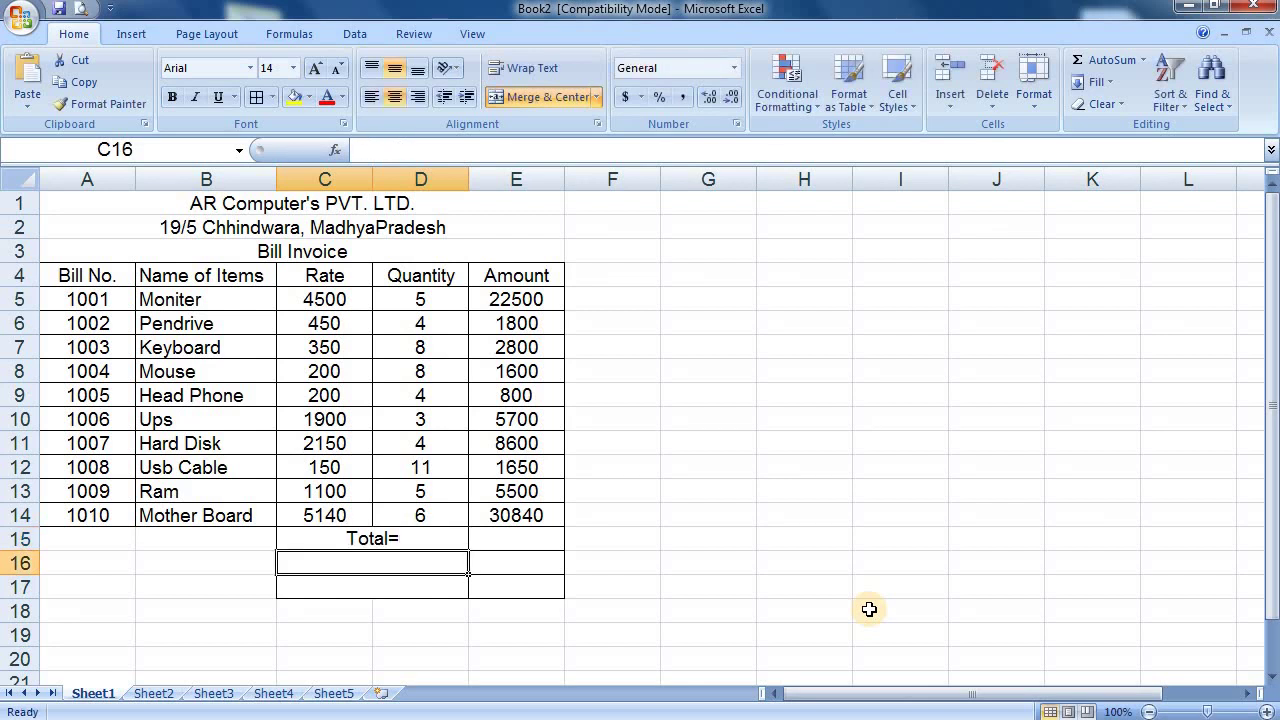
type("GST ")
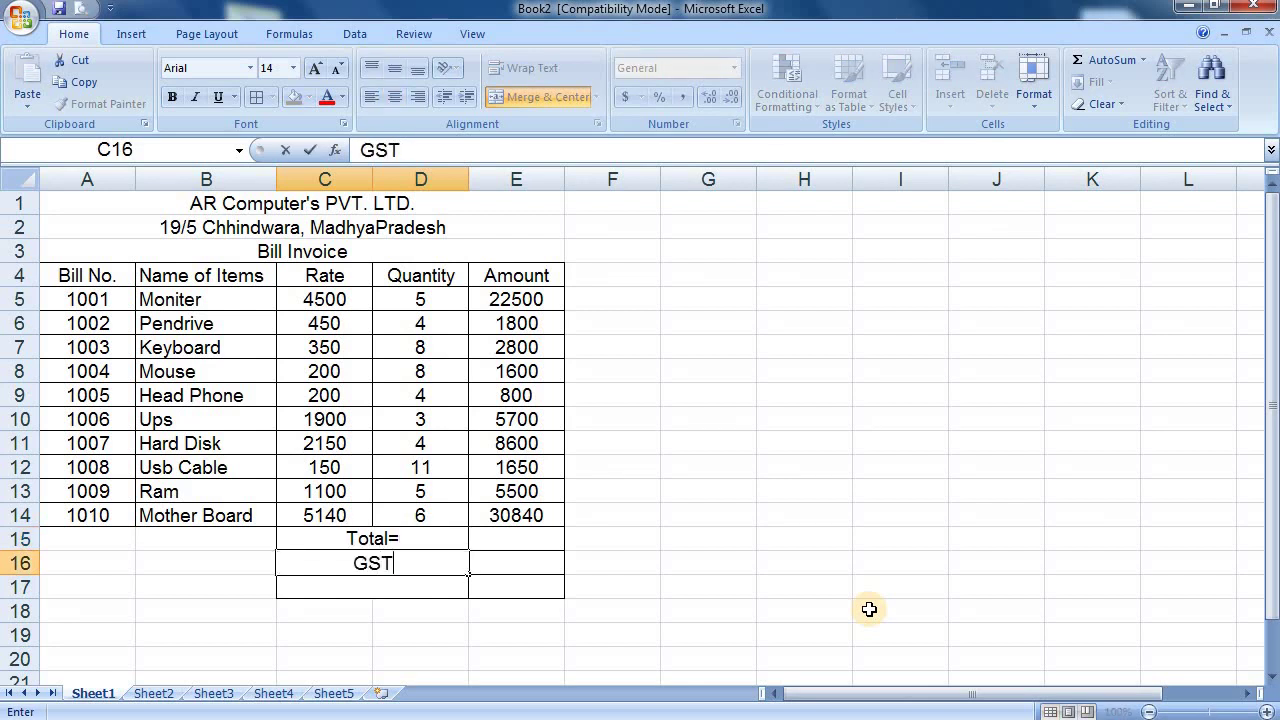
type("18%")
key("Return")
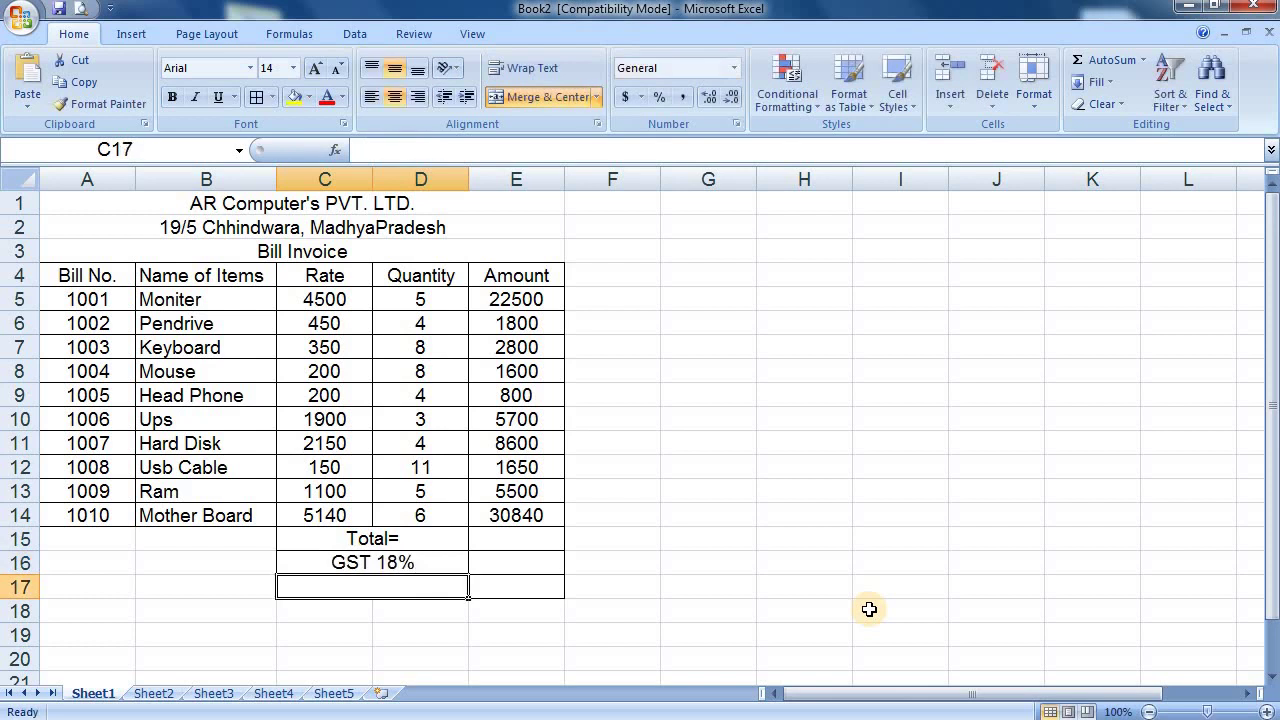
type("Grand Total=")
key("Return")
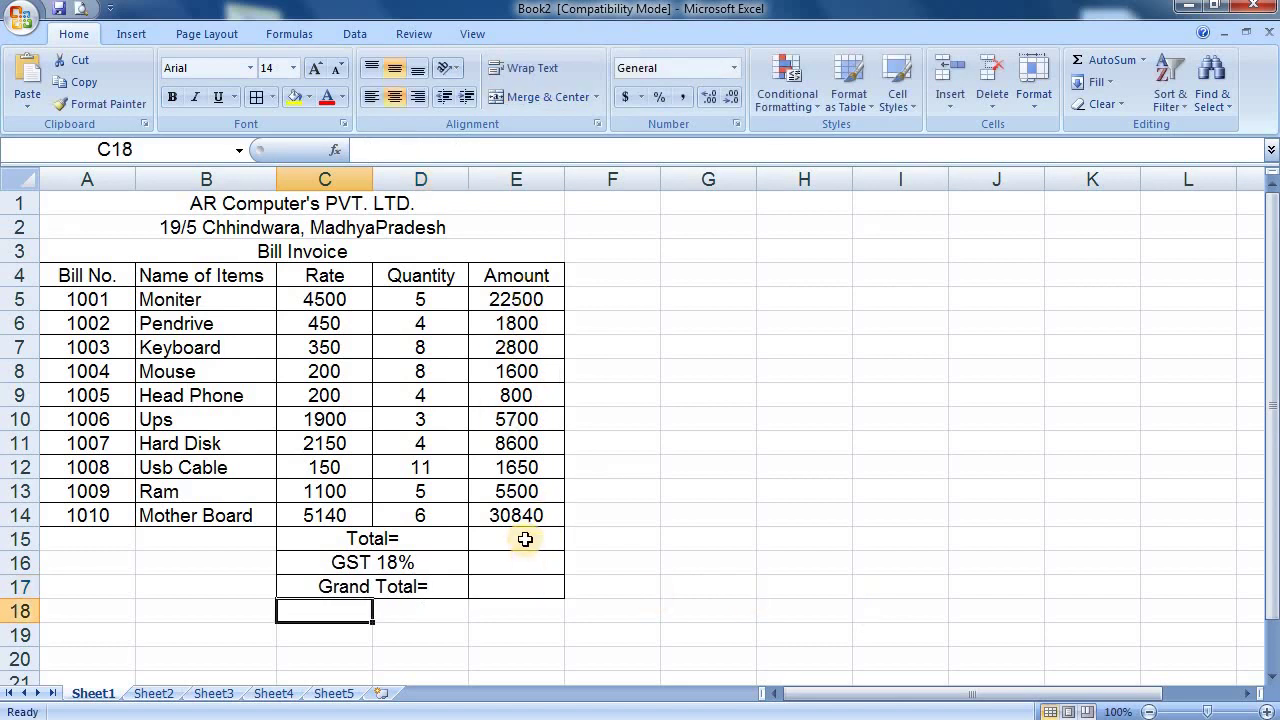
left_click(525, 539)
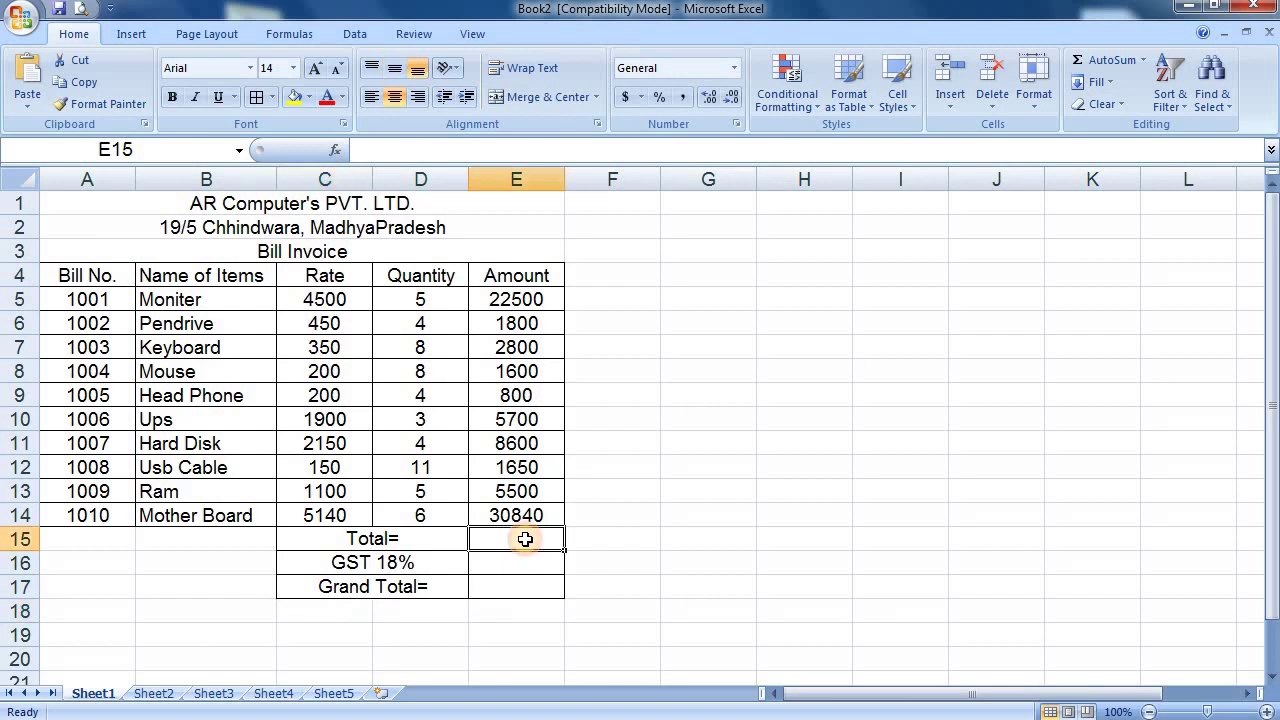
Step: AutoSum the Amount column into E15 as =SUM(E5:E14), giving a total of 81790
left_click(1107, 63)
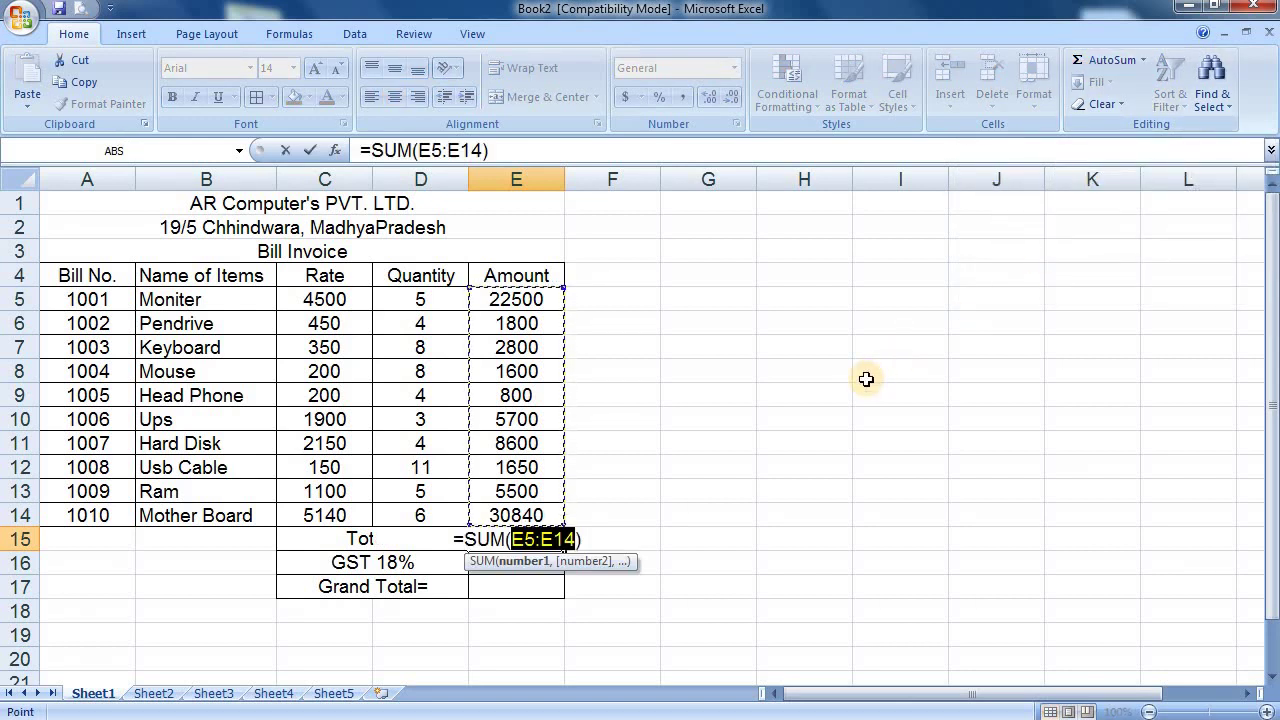
key("Return")
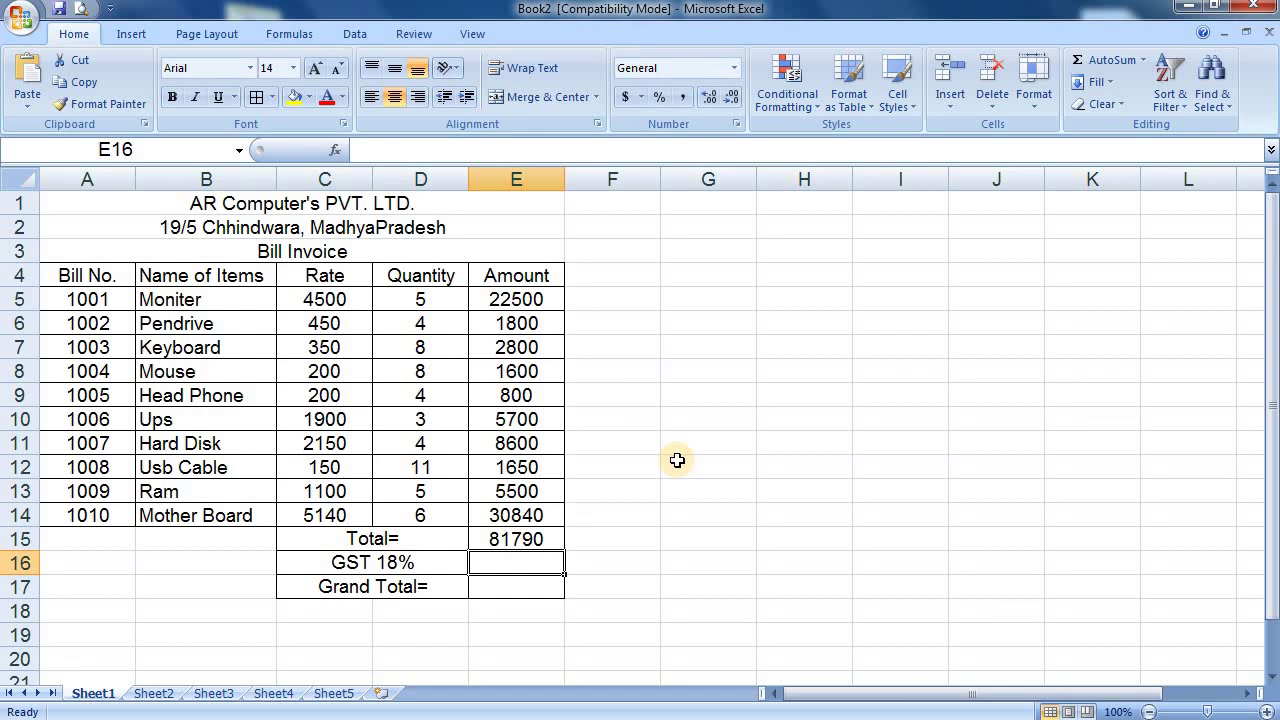
Step: Enter =E15*18/100 in E16 to compute the 18% GST of 14722.2
type("=")
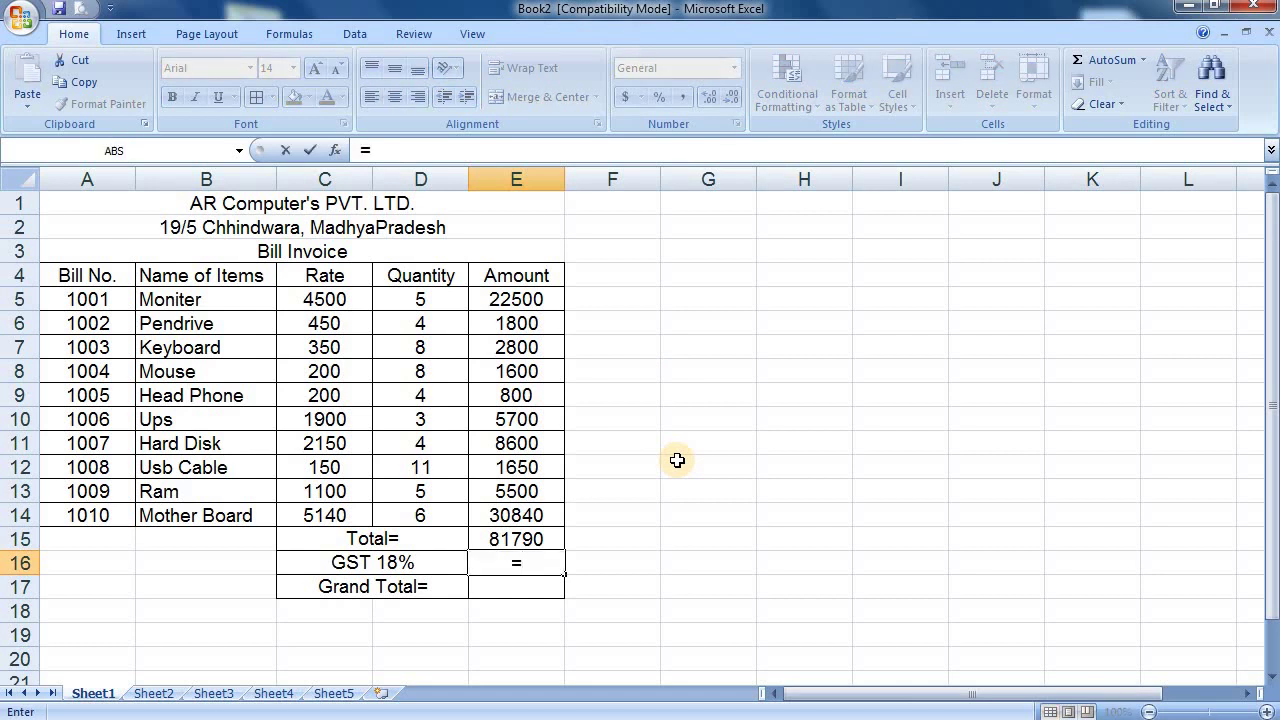
left_click(533, 538)
type("*")
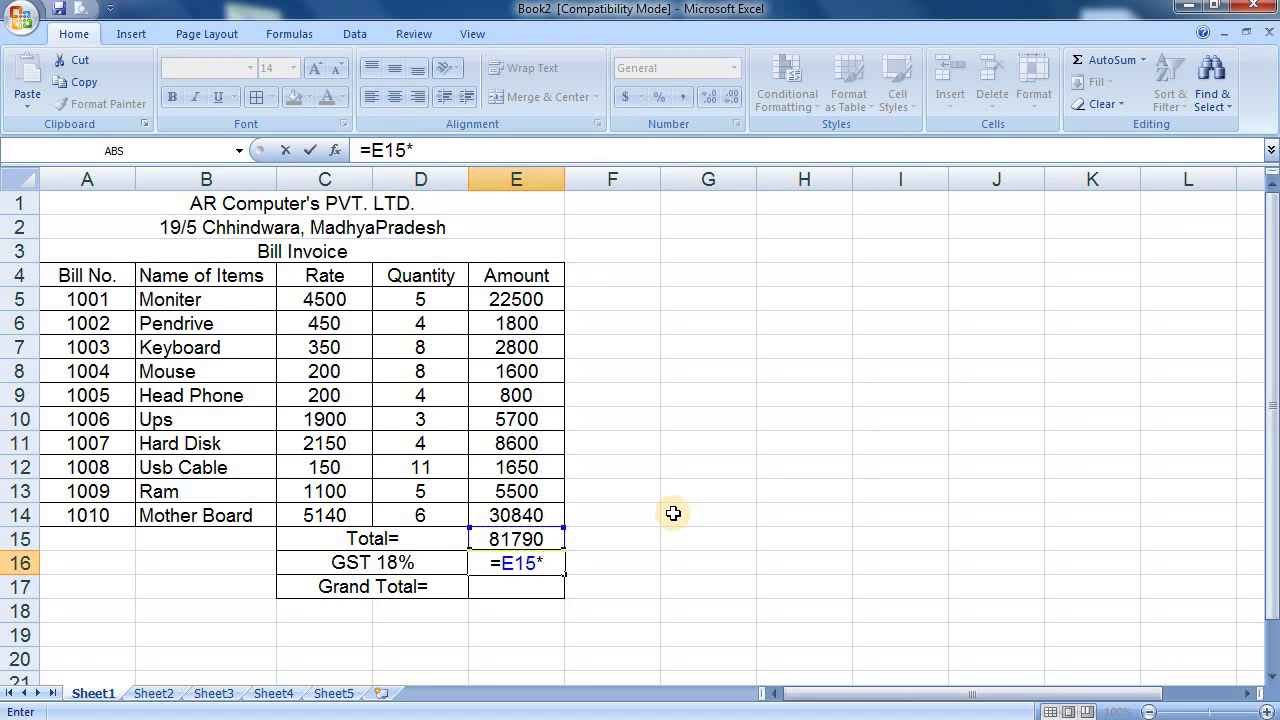
type("18")
type("/")
type("100")
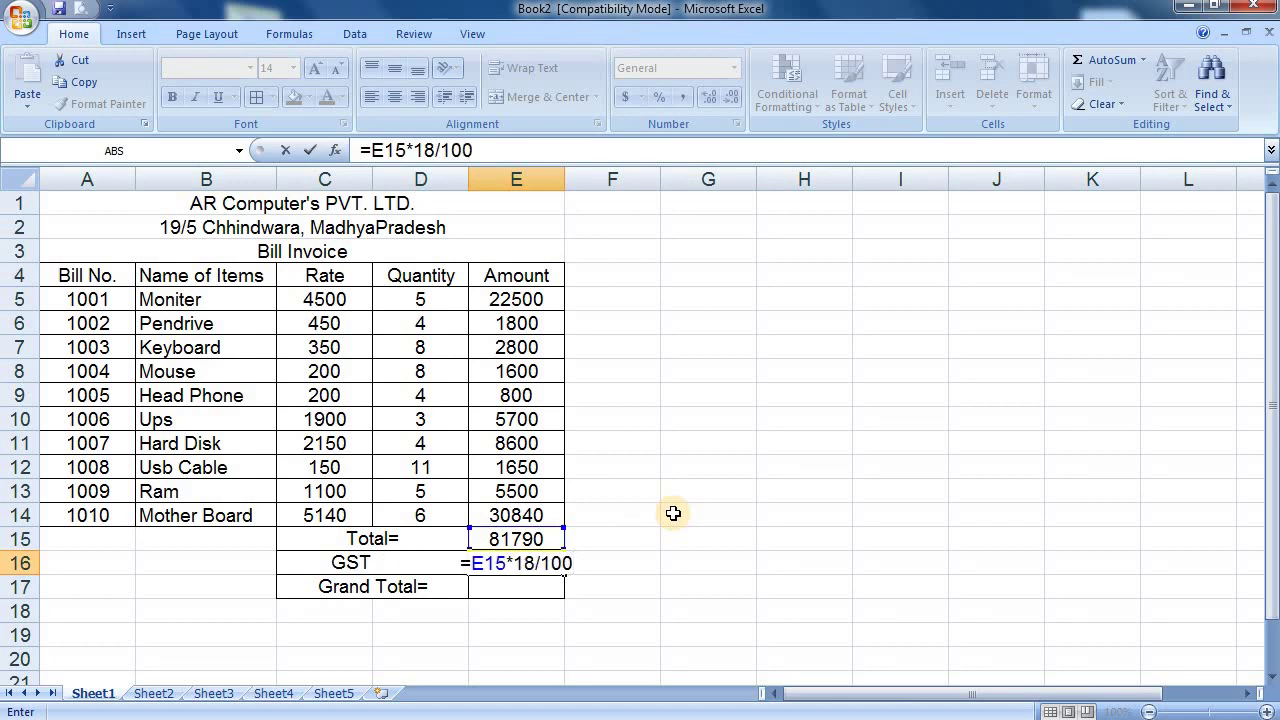
key("Return")
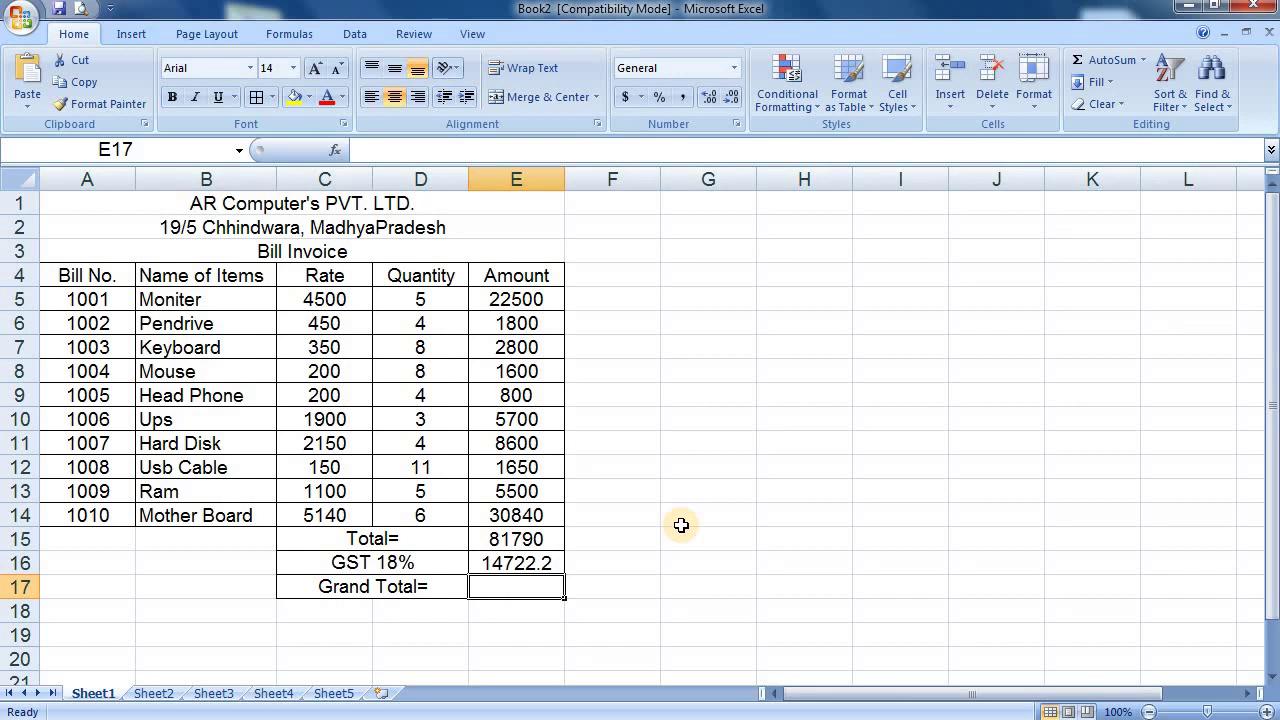
type("=")
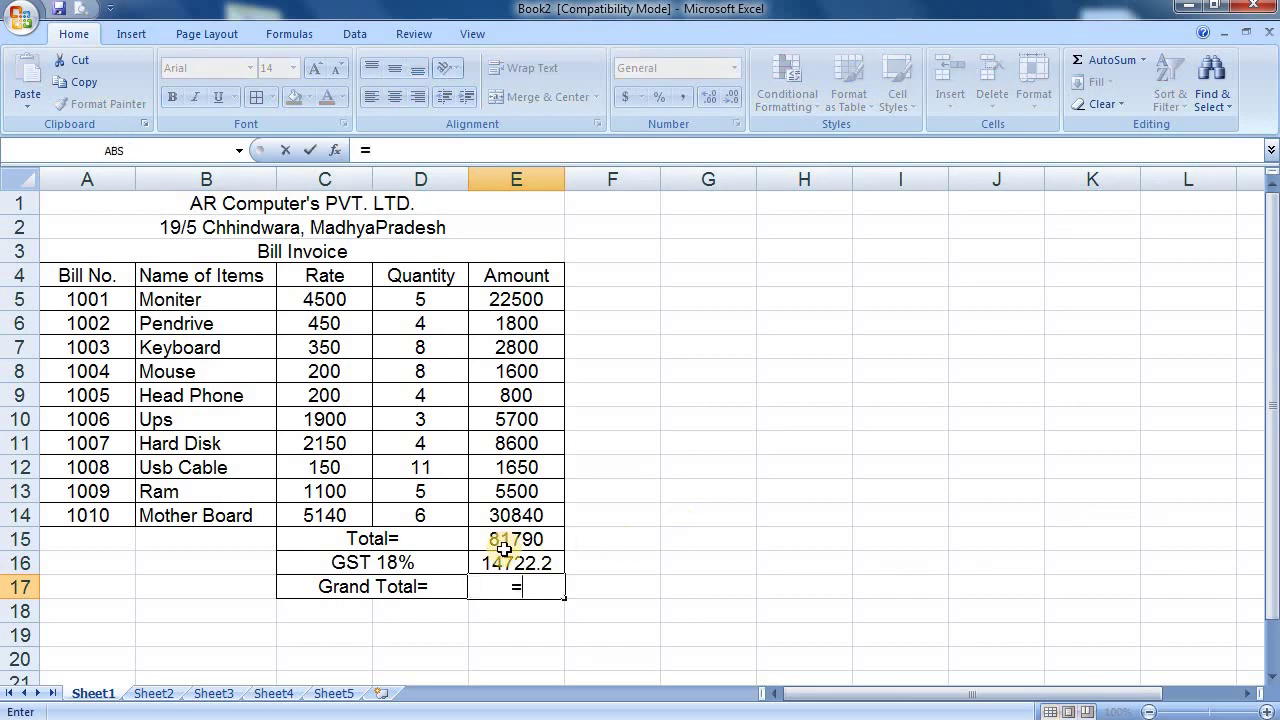
Step: Make E17 =E15+E16 so the grand total shows 96512.2
left_click(518, 540)
type("+")
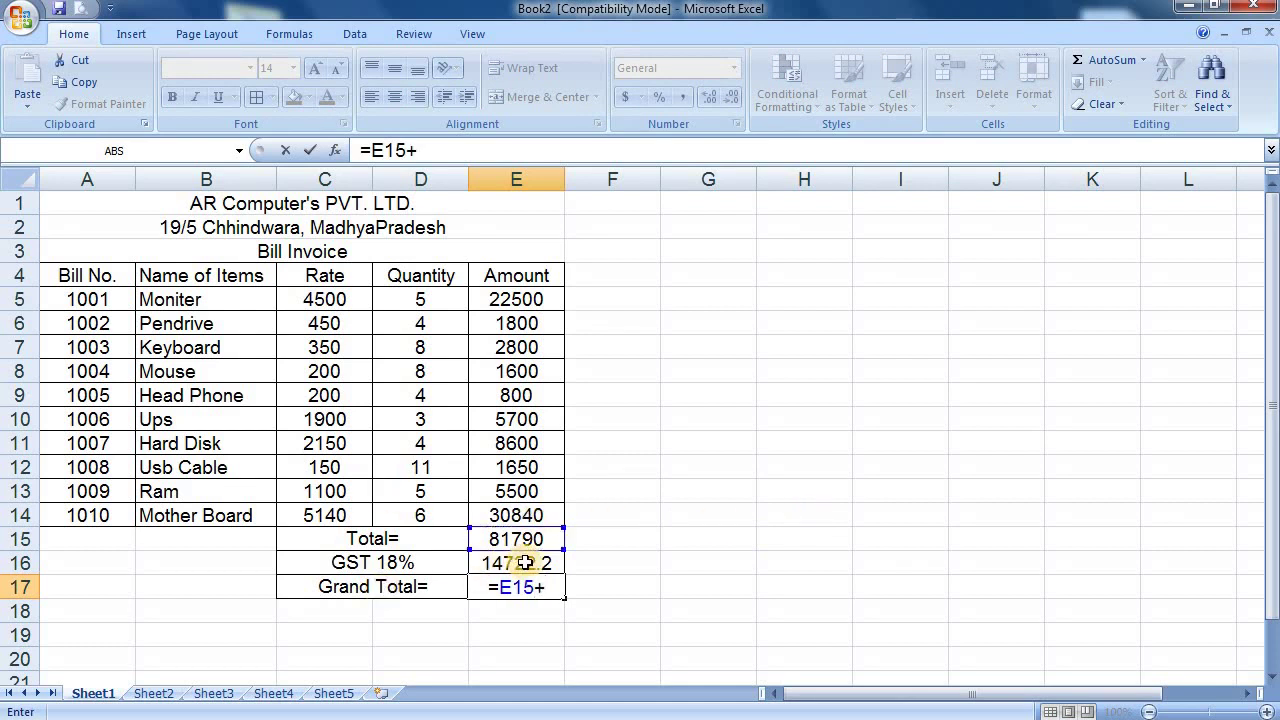
left_click(518, 562)
key("Return")
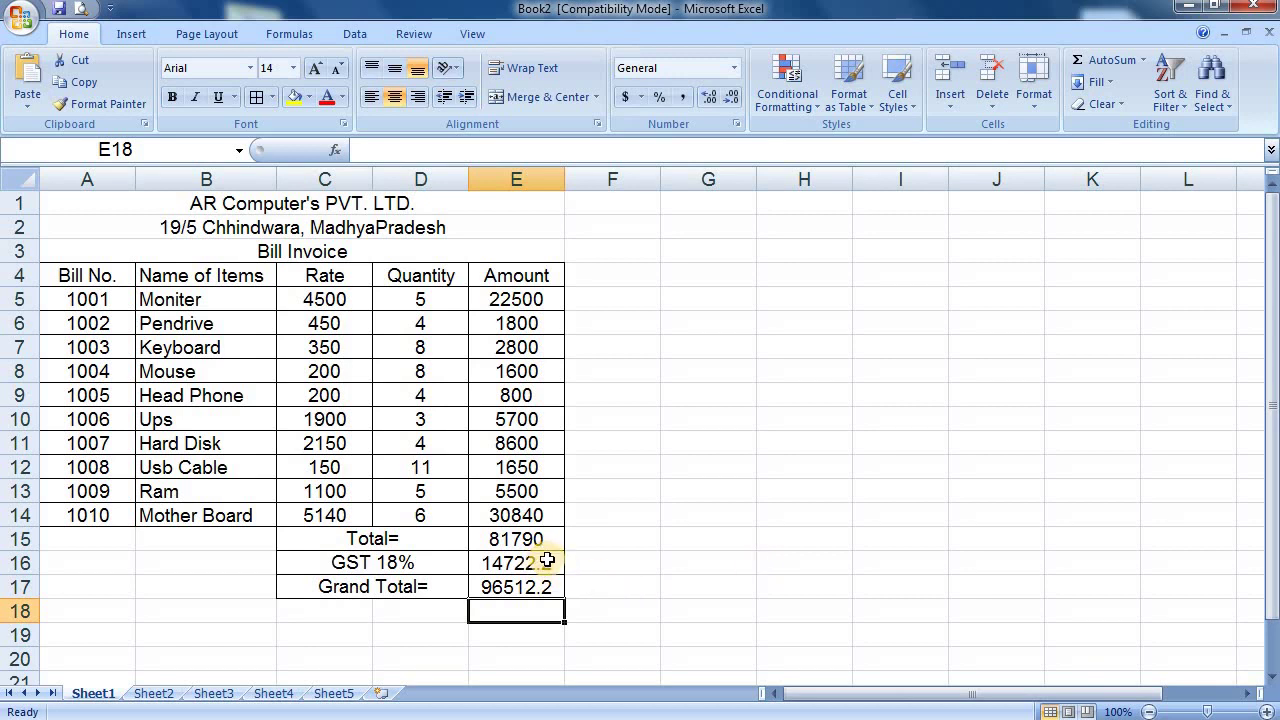
left_click_drag(547, 561, 547, 588)
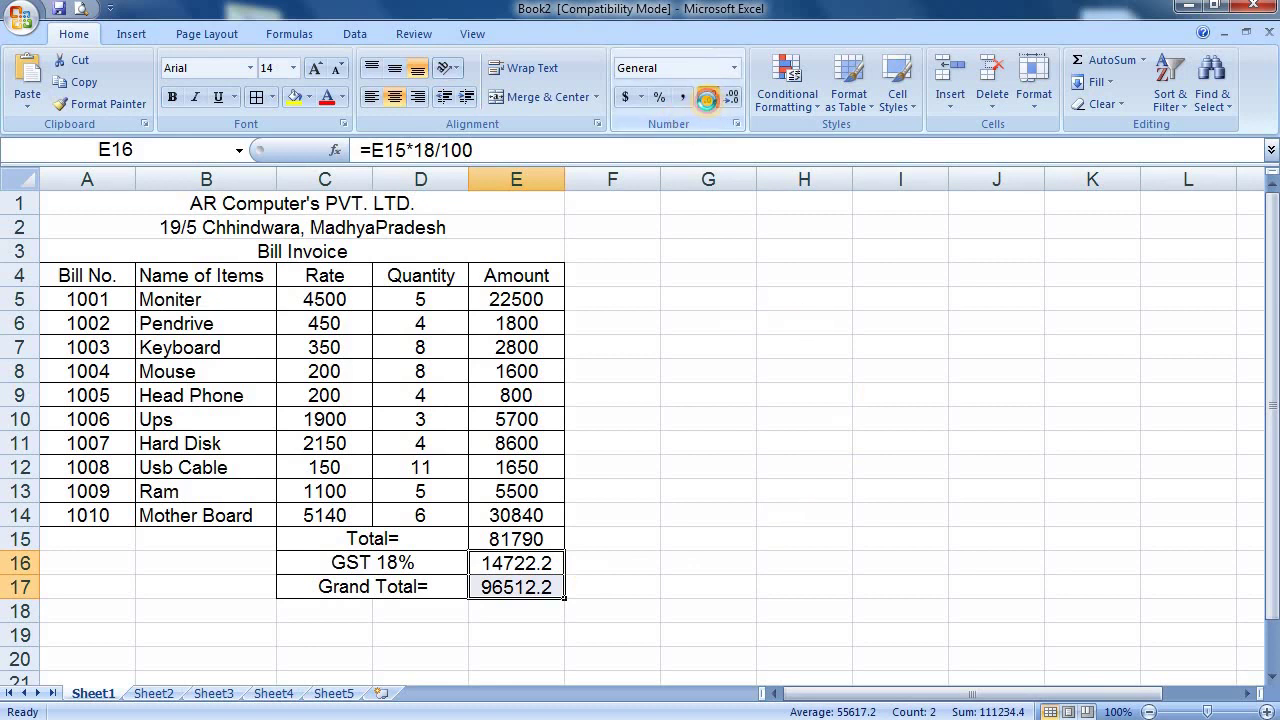
Step: Drop the decimals on E16:E17 so GST and grand total read 14722 and 96512
left_click(707, 99)
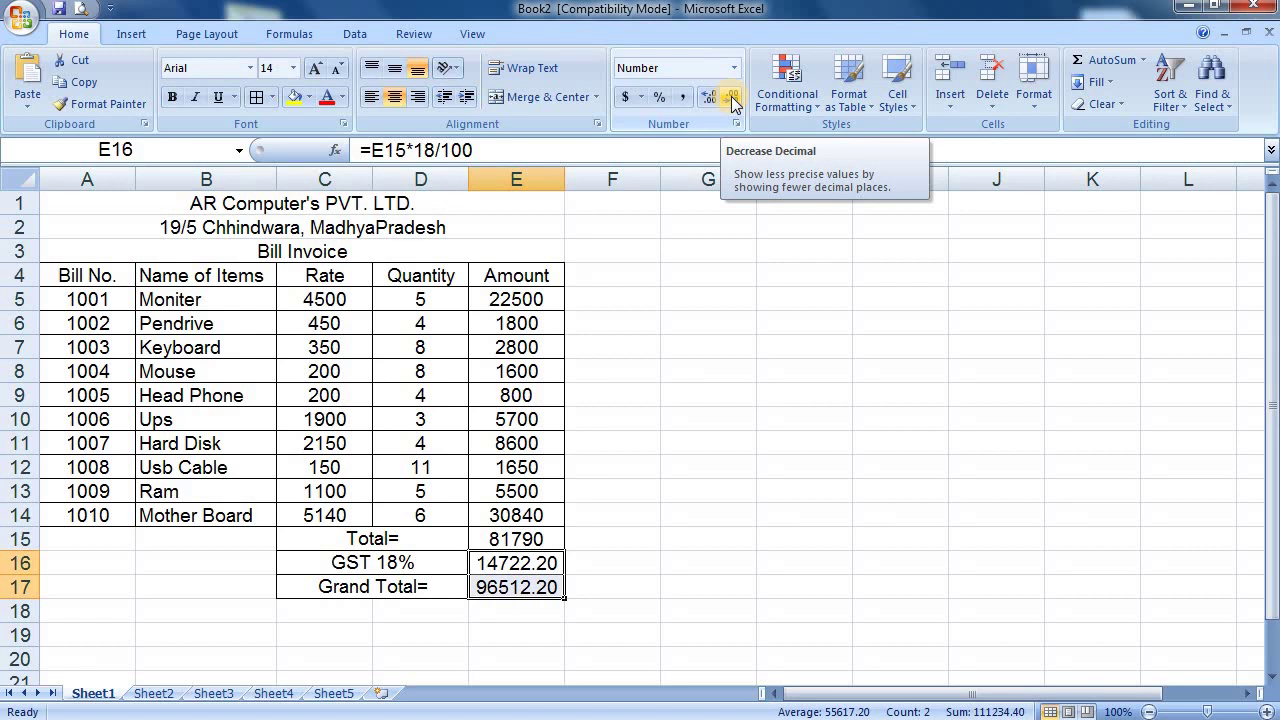
left_click(735, 100)
left_click(735, 100)
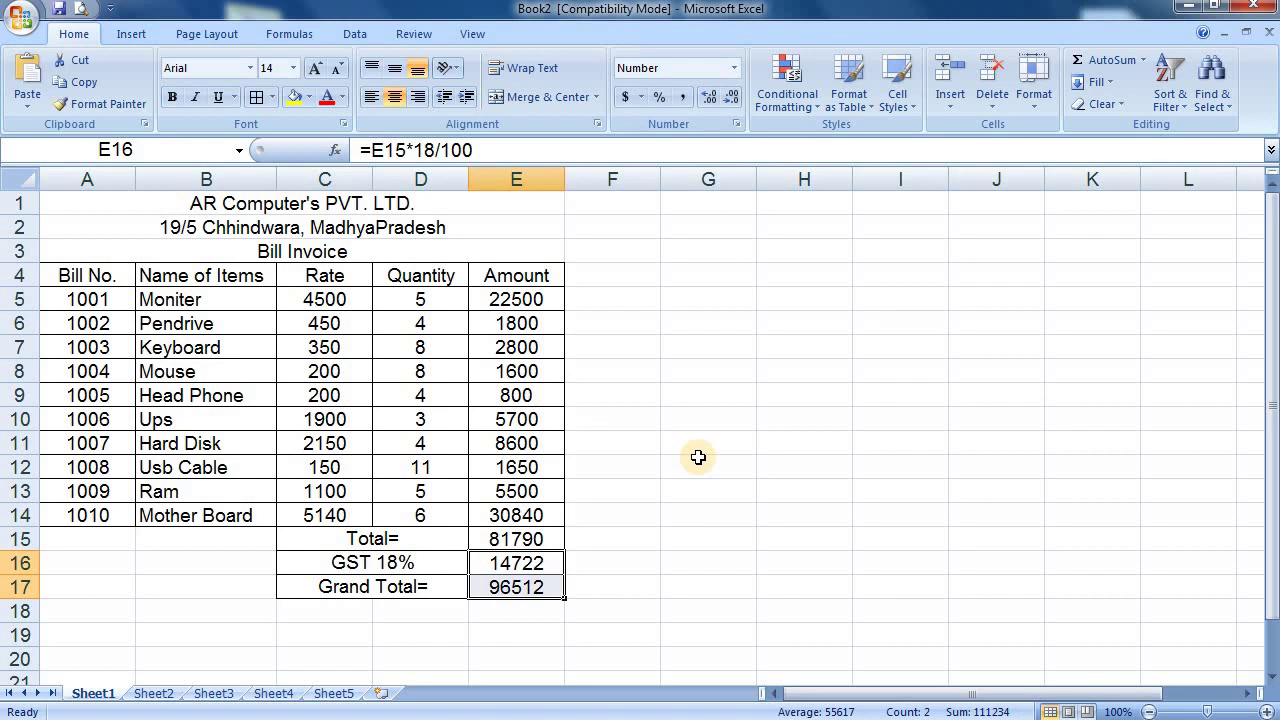
left_click(698, 457)
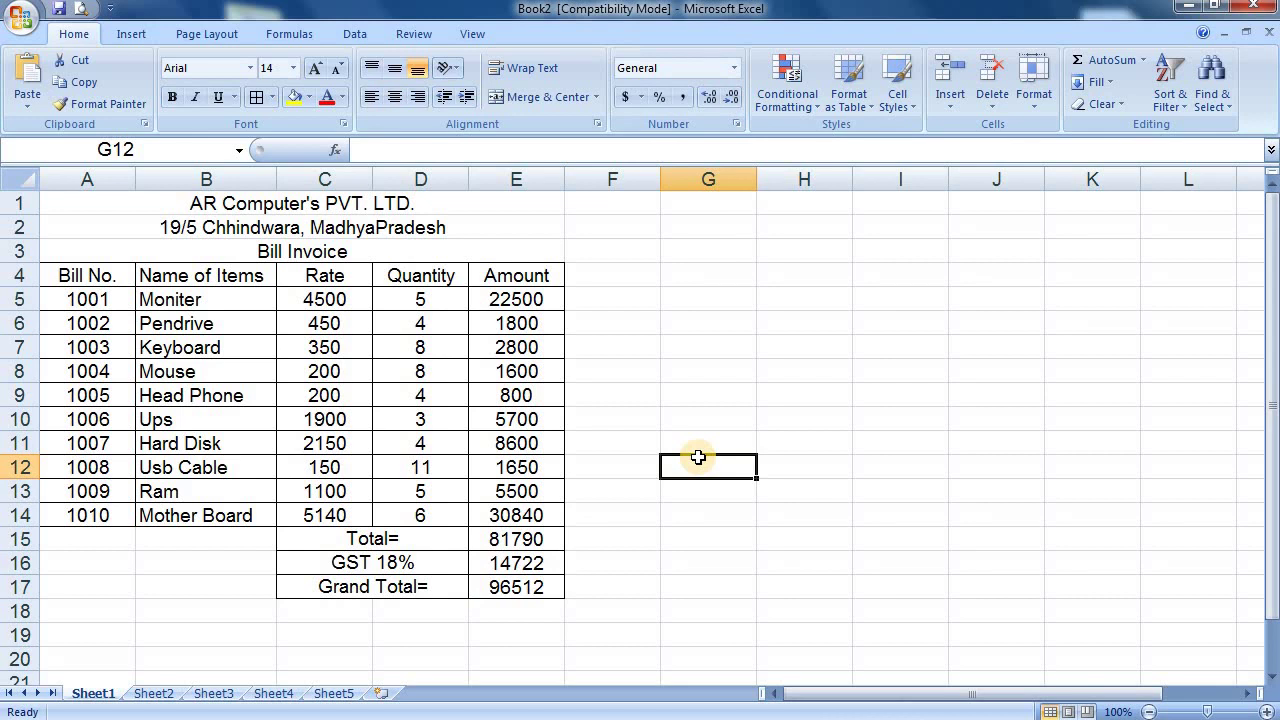
left_click_drag(300, 201, 299, 254)
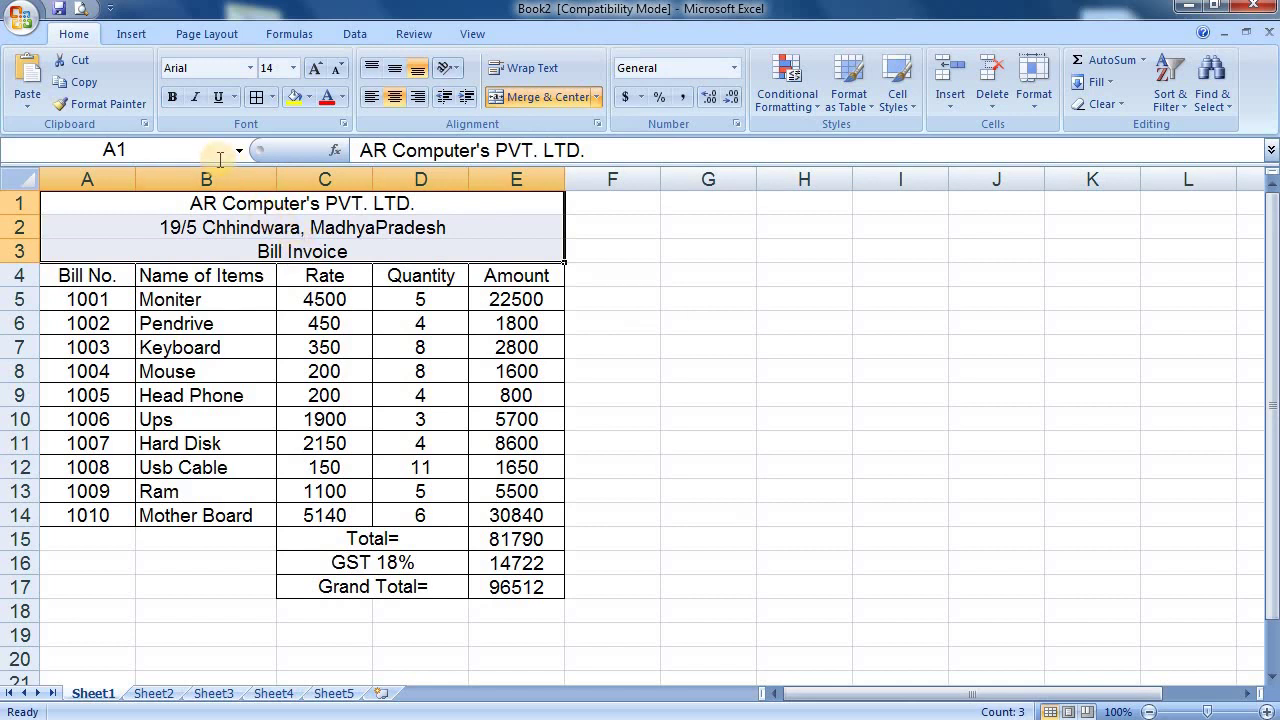
Step: Bold the title rows A1:E3, and make header row A4:E4 bold with yellow fill
left_click(173, 101)
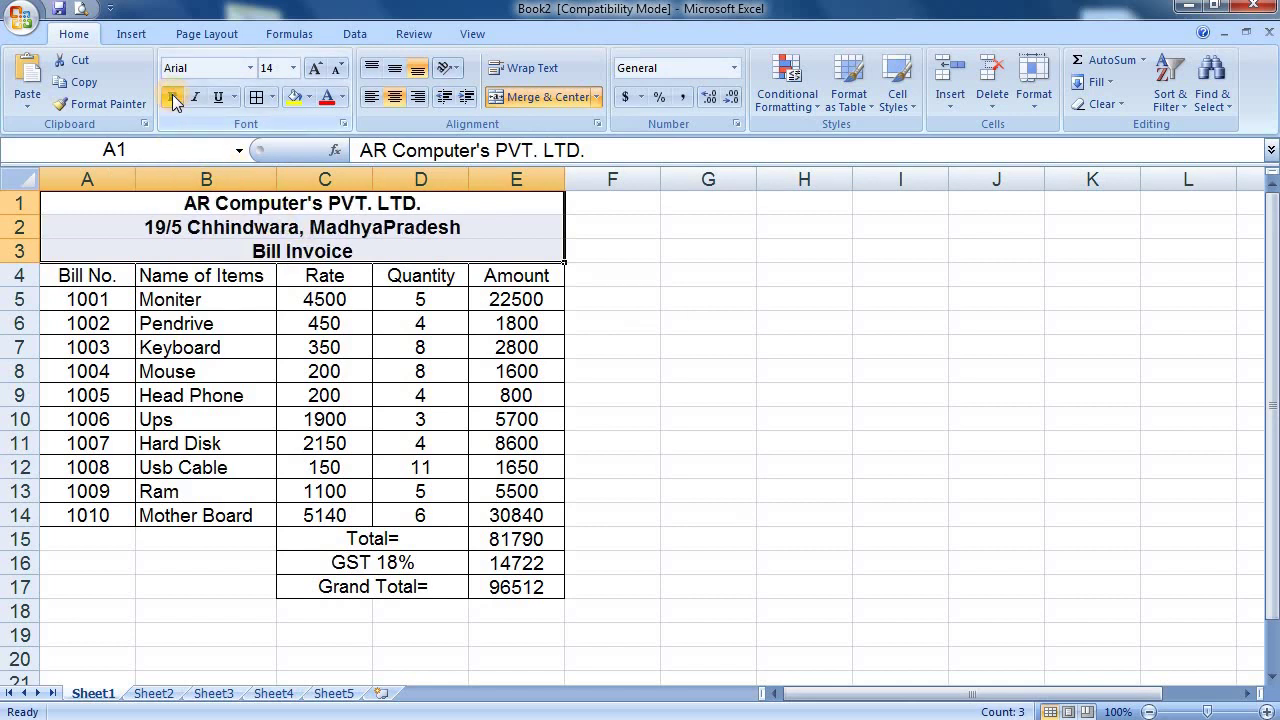
left_click(711, 294)
left_click_drag(74, 273, 512, 276)
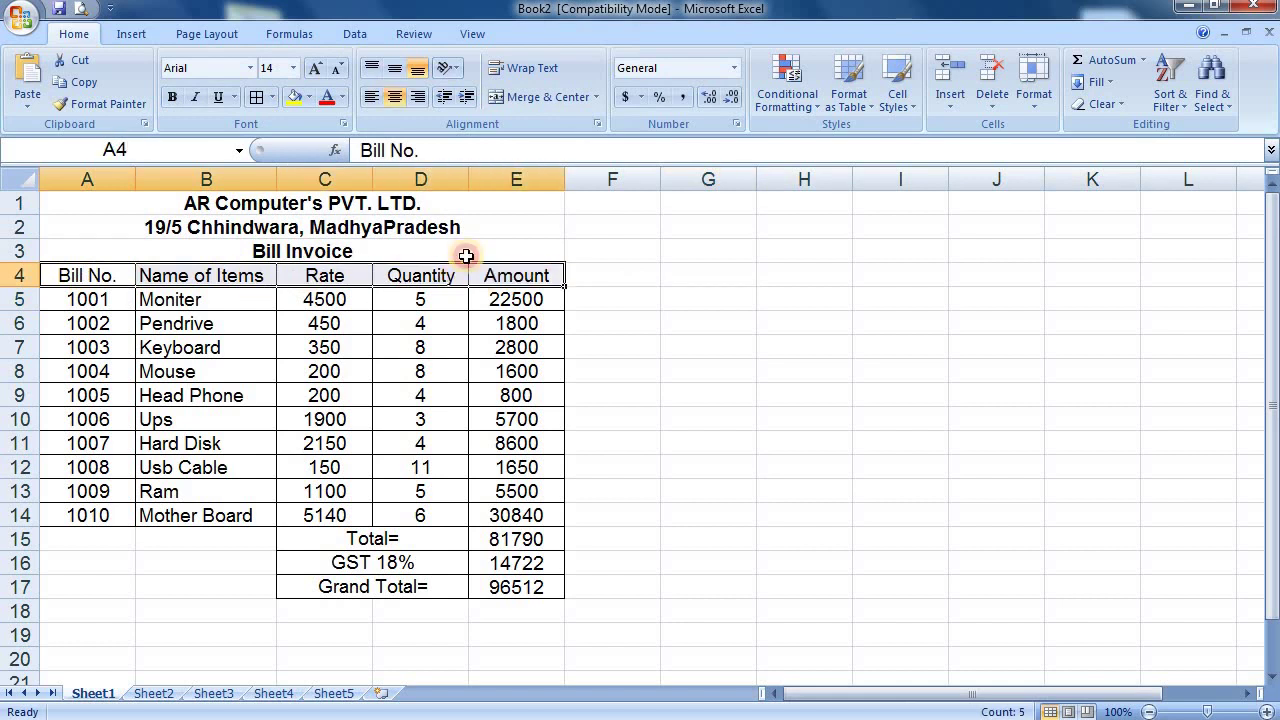
left_click(294, 100)
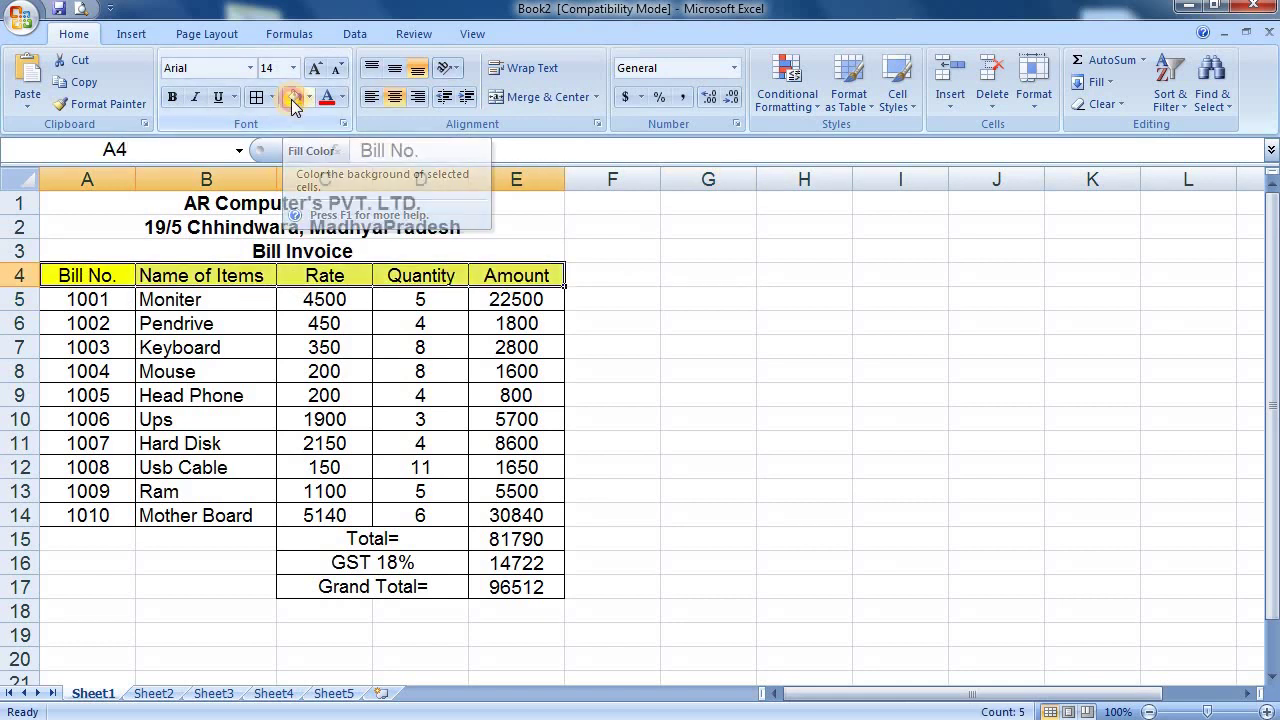
left_click(172, 97)
left_click(679, 301)
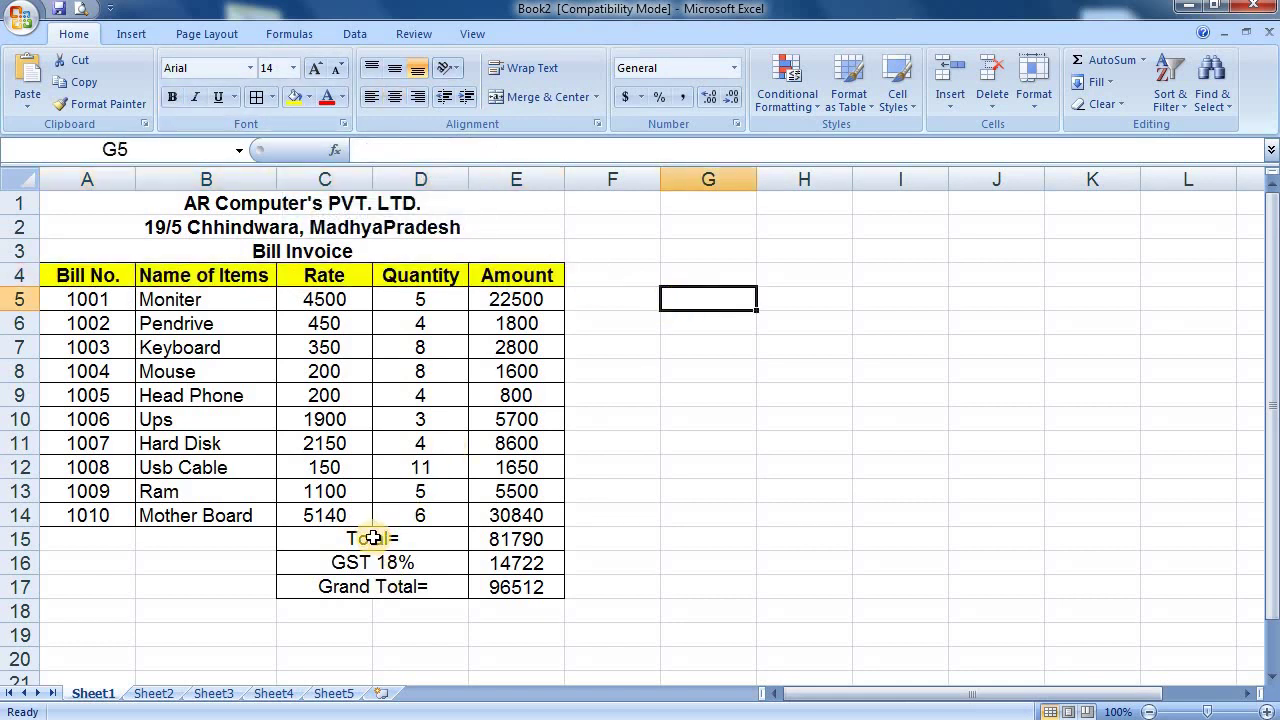
Step: Bold the Total, GST and Grand Total rows in C15:E17
left_click_drag(366, 538, 517, 587)
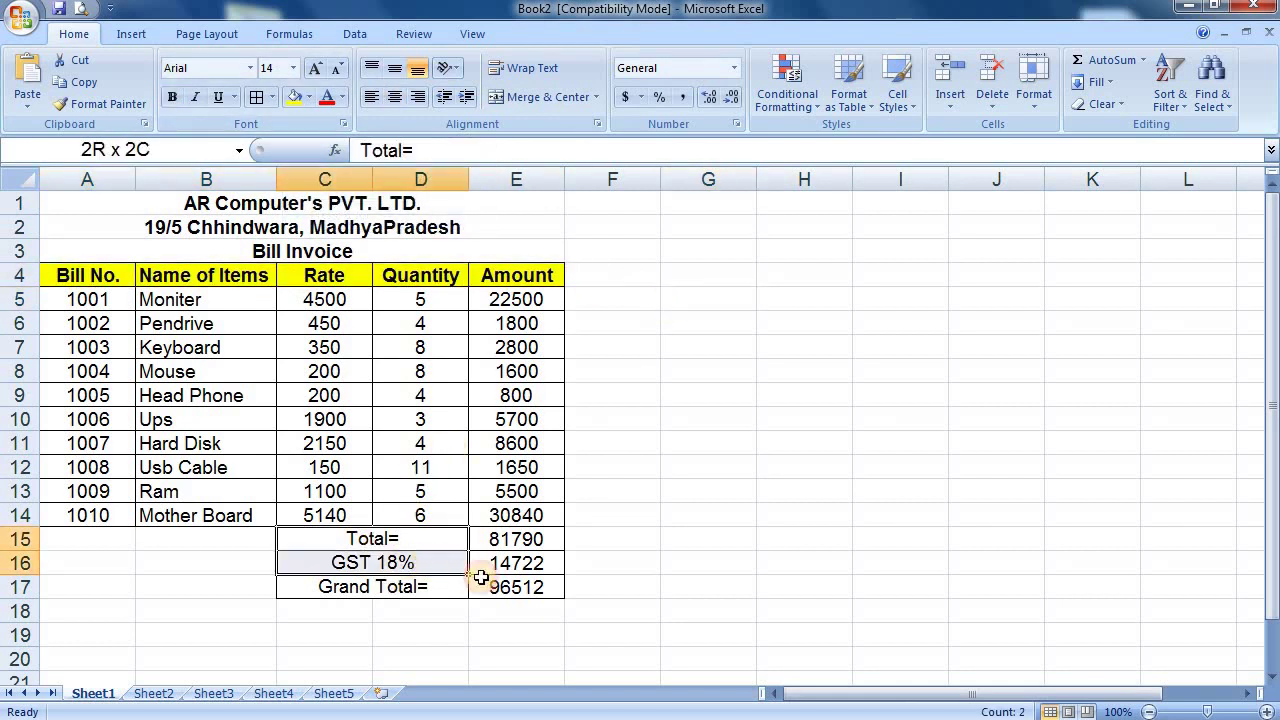
left_click(172, 97)
left_click(672, 350)
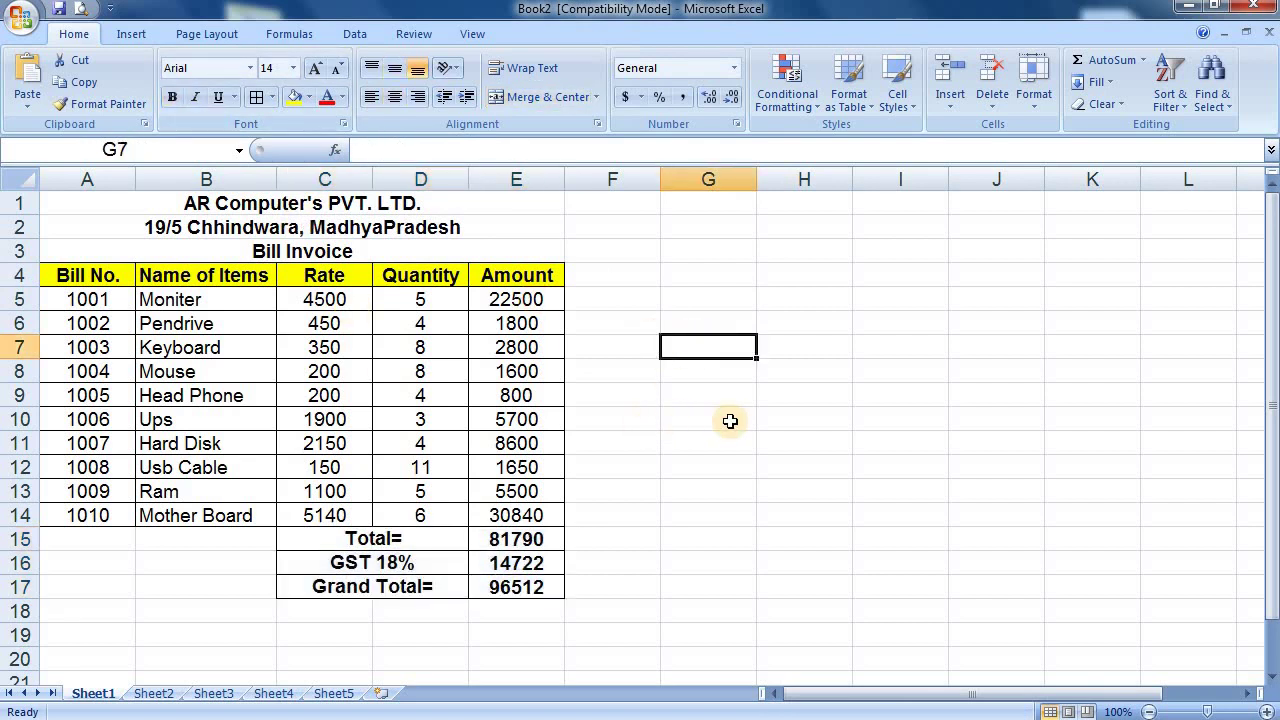